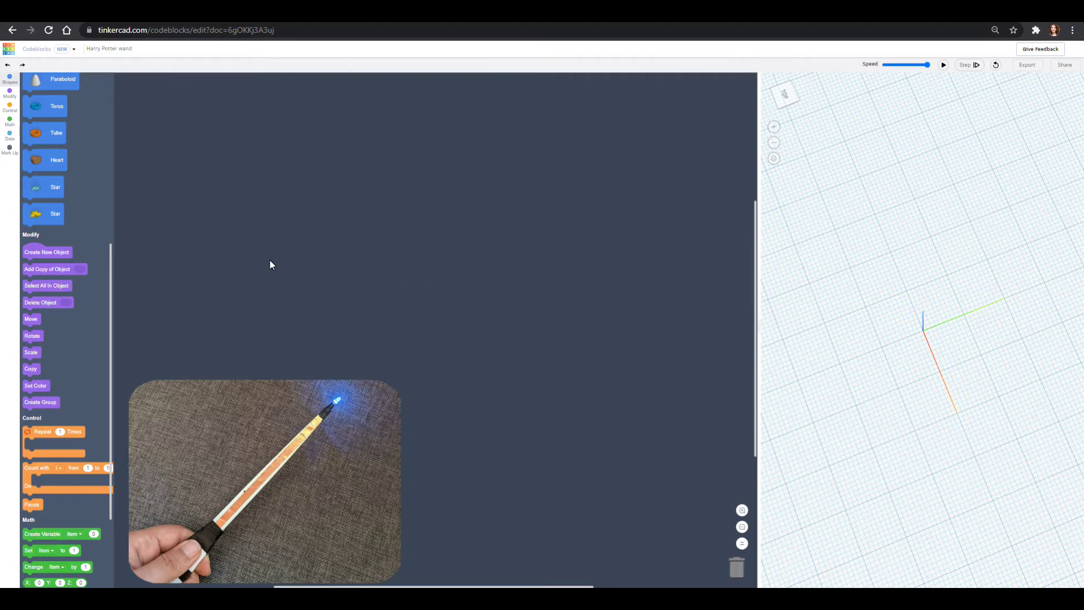
Step: Add a Create New Object block to the workspace and rename its object to handle
drag(30, 255, 275, 137)
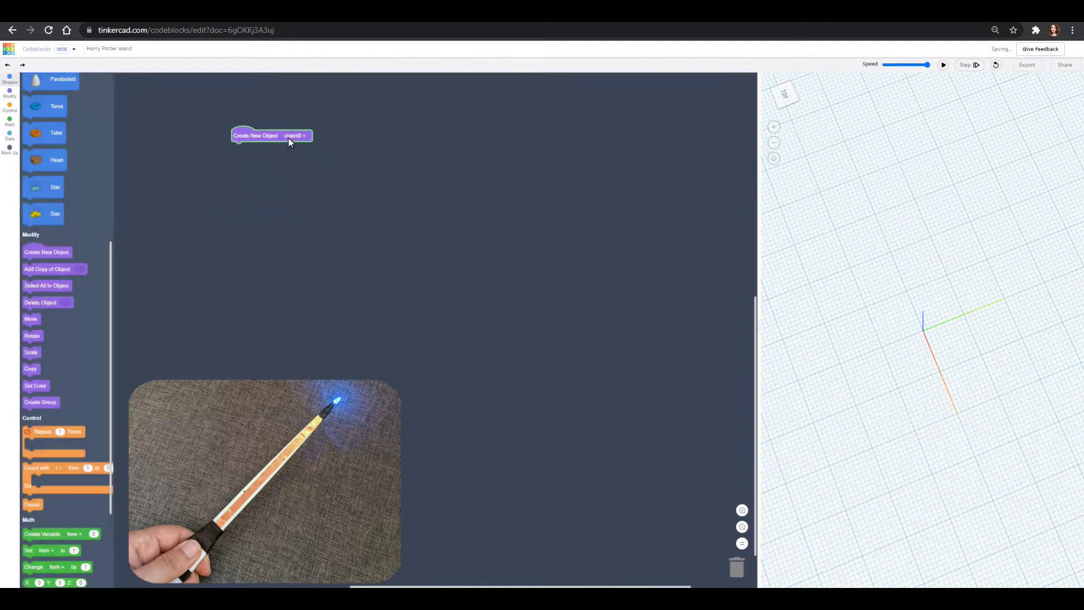
click(290, 137)
click(295, 162)
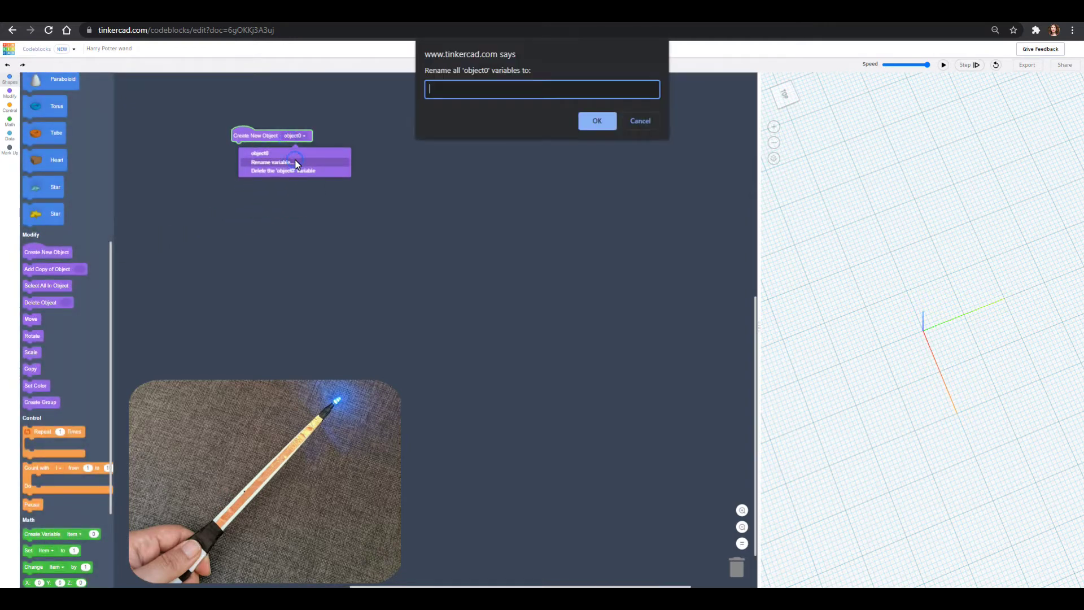
text(handle)
key(Return)
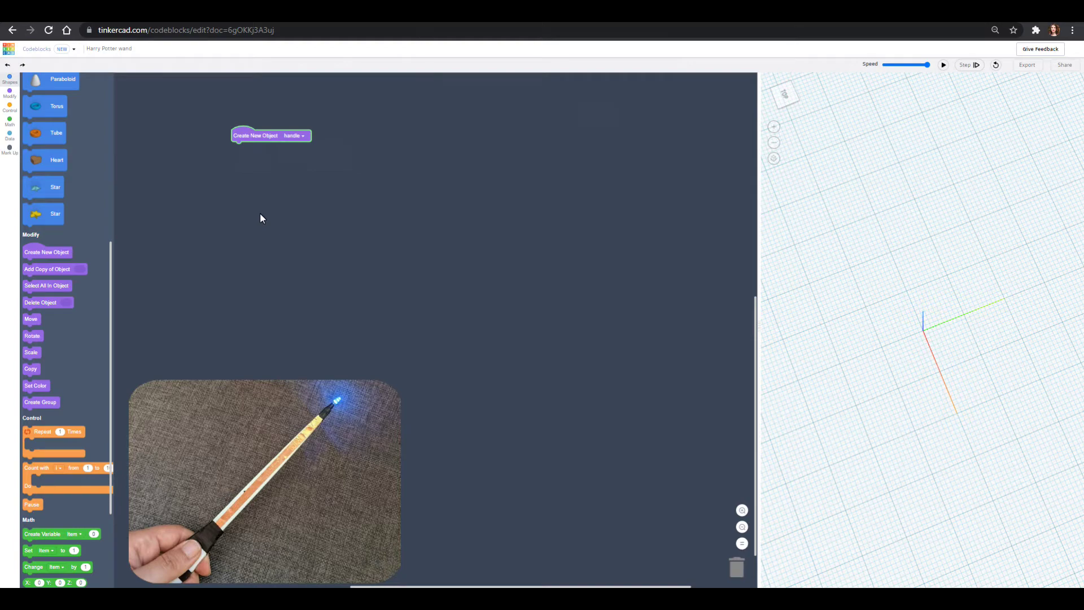
Step: Add a cylinder below the handle object with radius 12.5, height 4 and 60 sides
scroll(75, 178, up, 5)
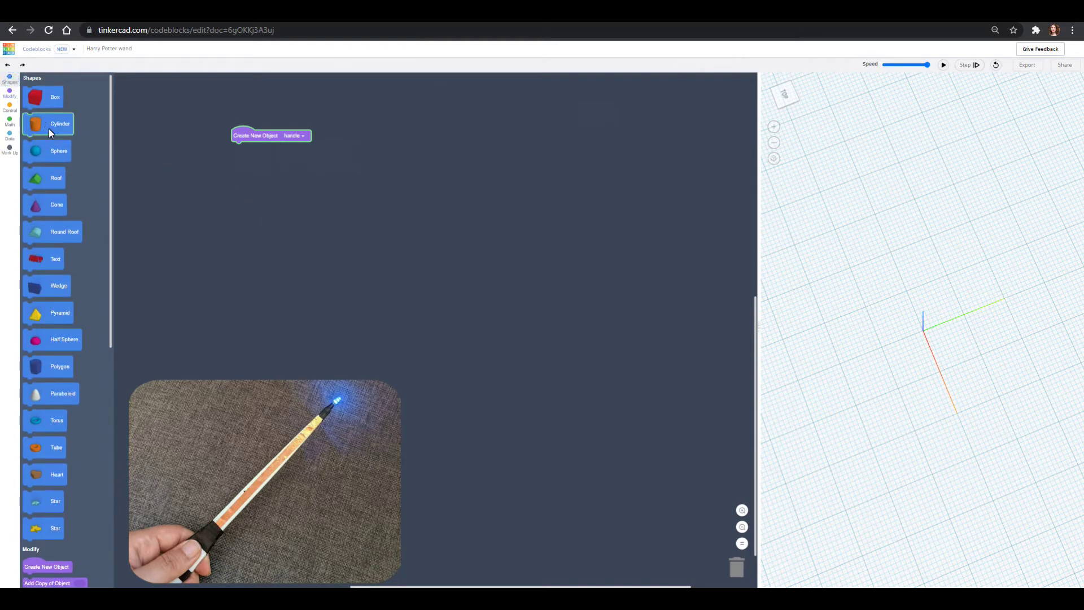
drag(49, 129, 245, 155)
click(301, 150)
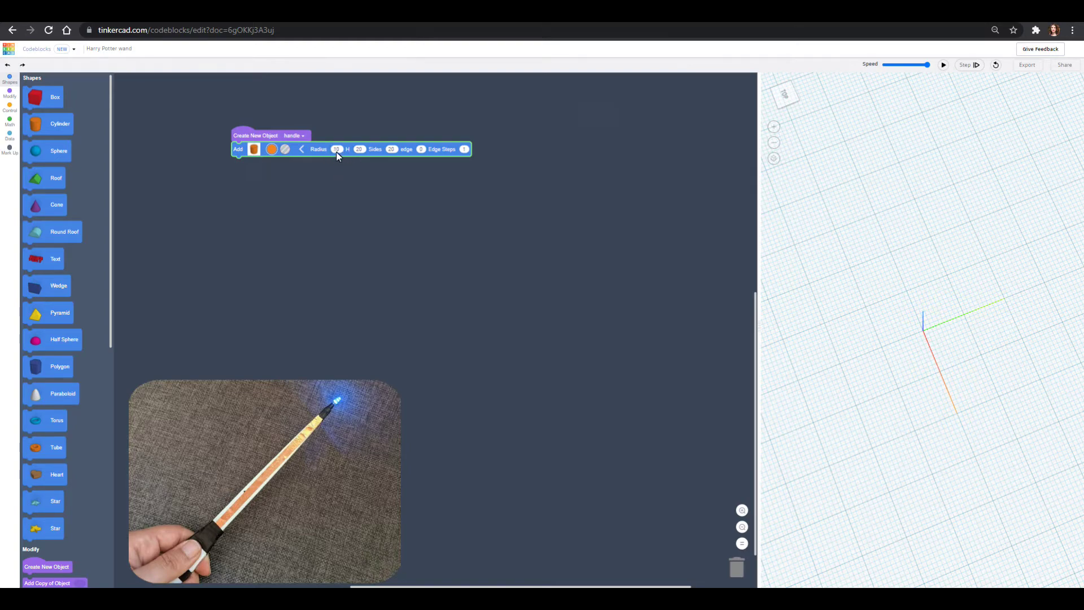
click(336, 150)
click(336, 149)
text(0.45)
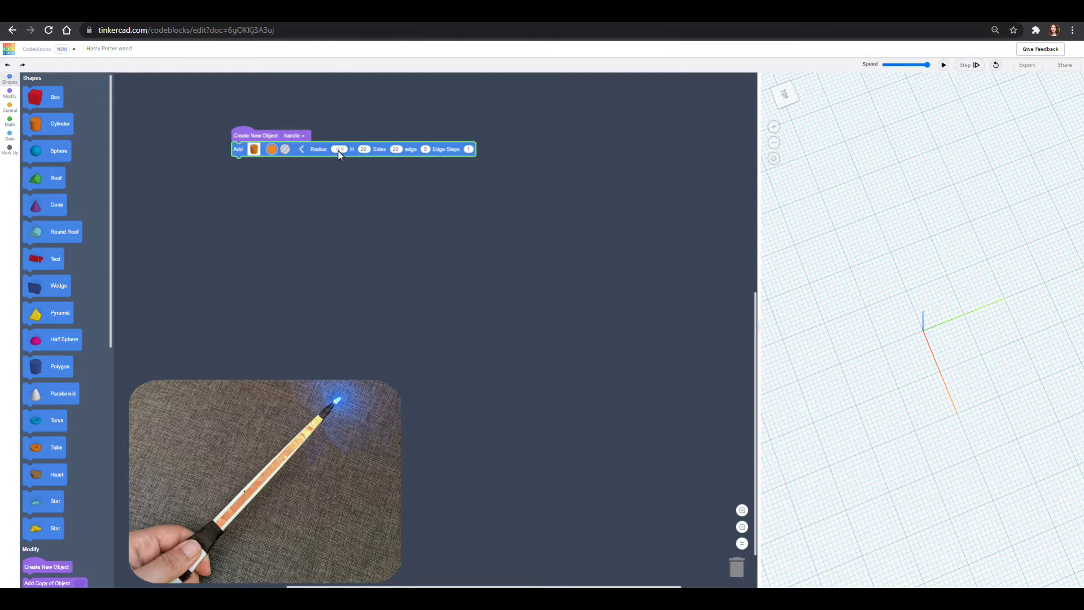
click(365, 150)
text(4)
click(394, 152)
text(8)
click(336, 207)
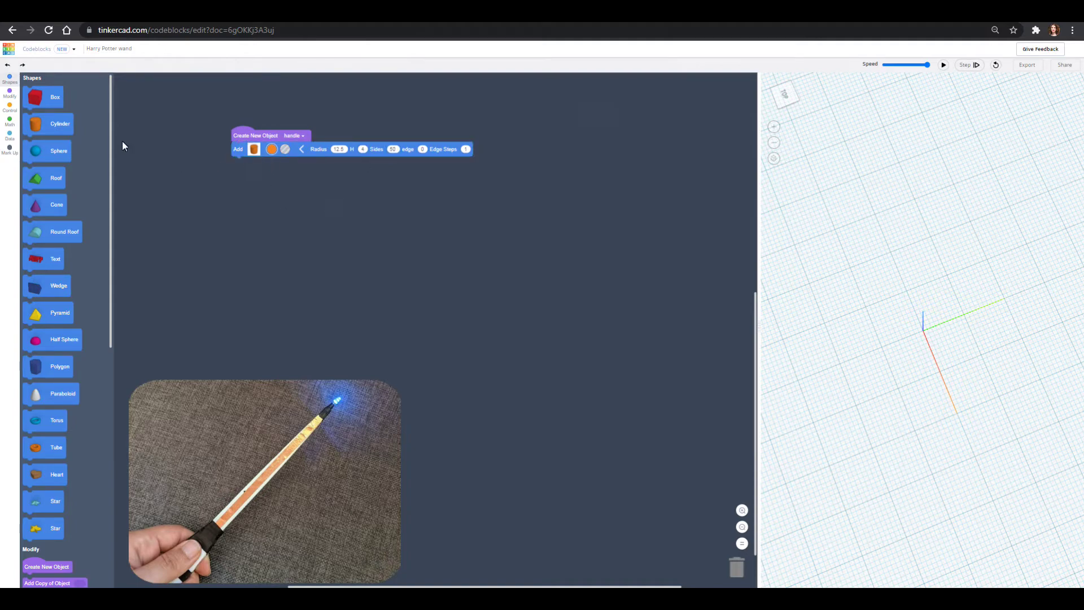
Step: Add a second cylinder as a hole below the first, with radius 10.4 and height 4
drag(51, 122, 239, 169)
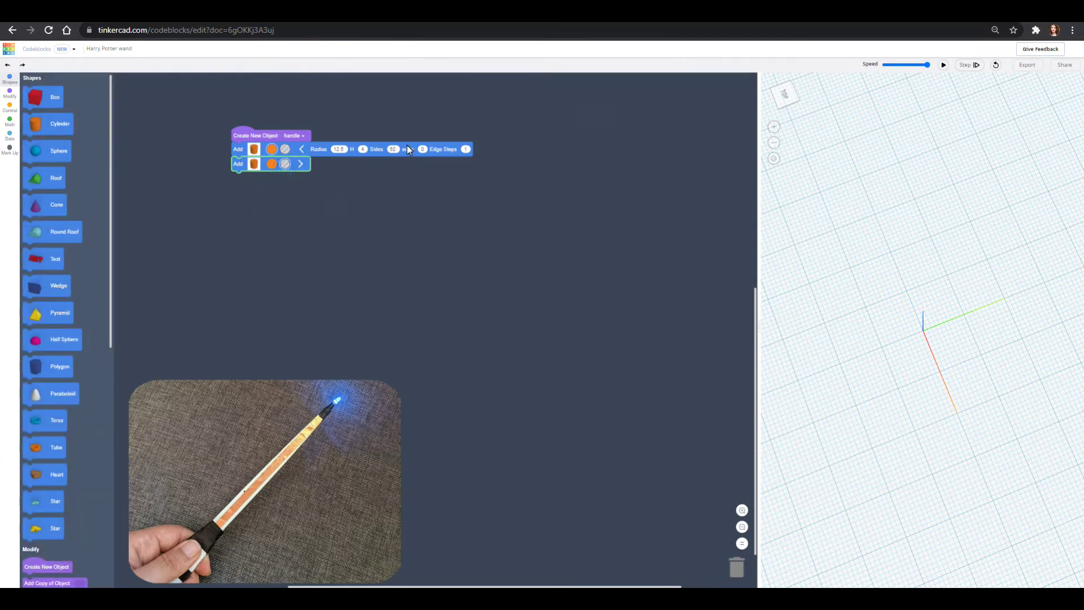
click(305, 165)
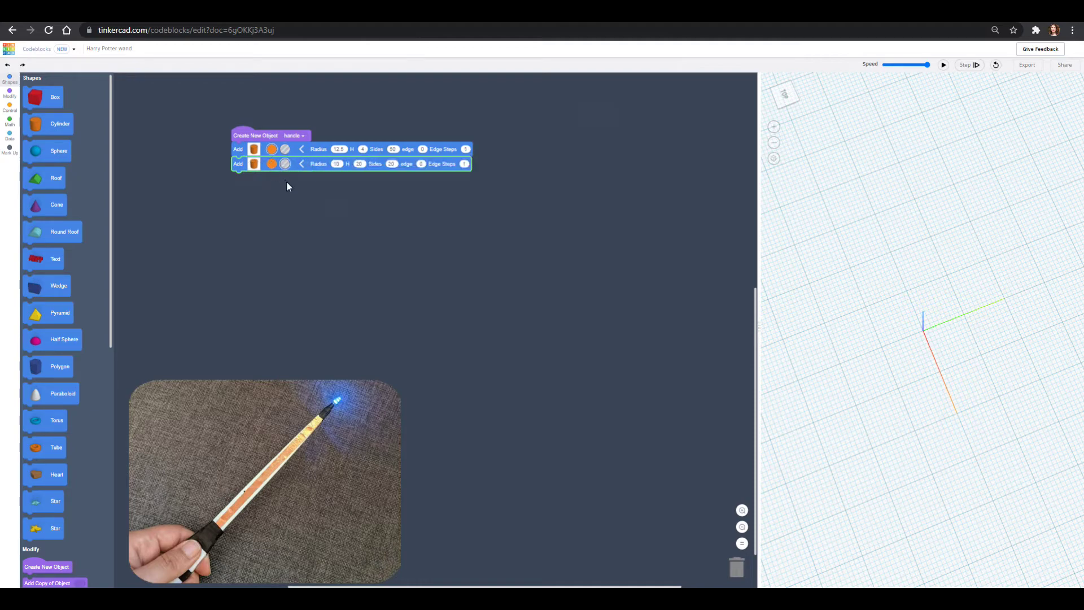
click(338, 165)
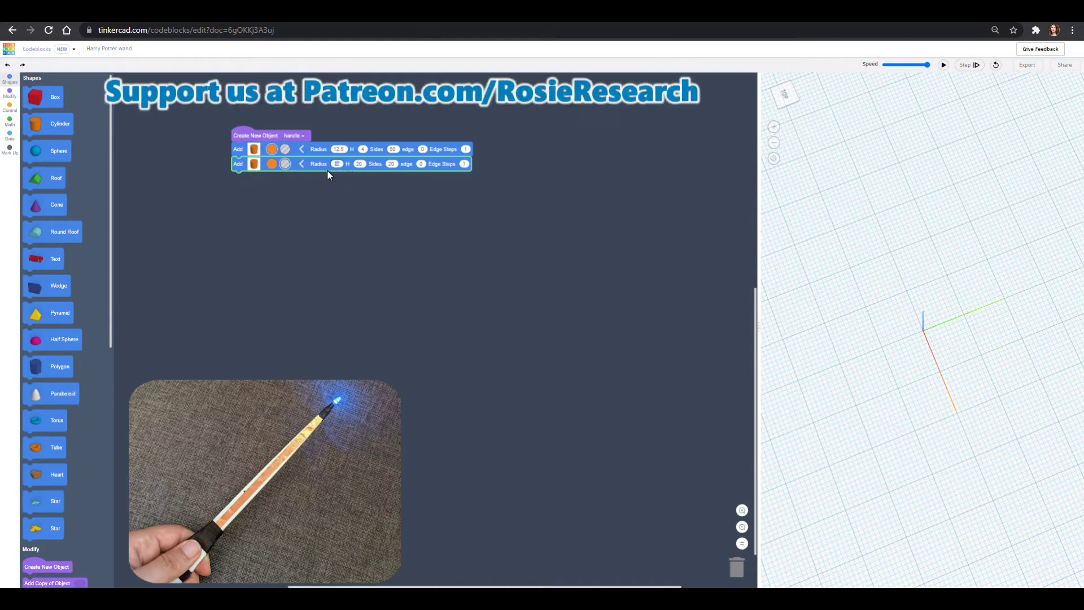
click(361, 165)
key(BackSpace)
text(4)
click(362, 164)
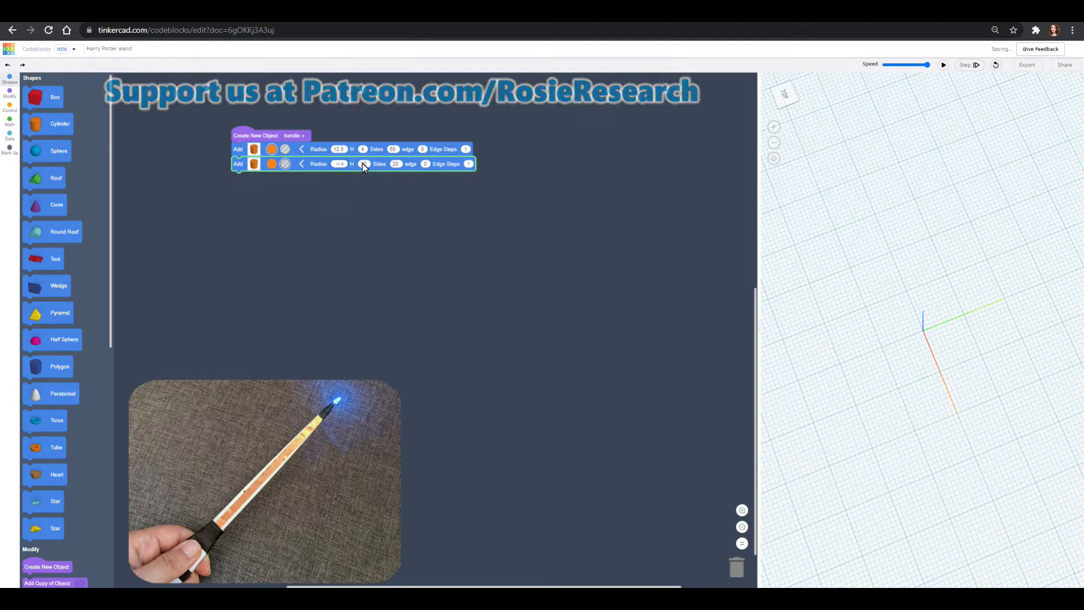
text(4)
click(520, 195)
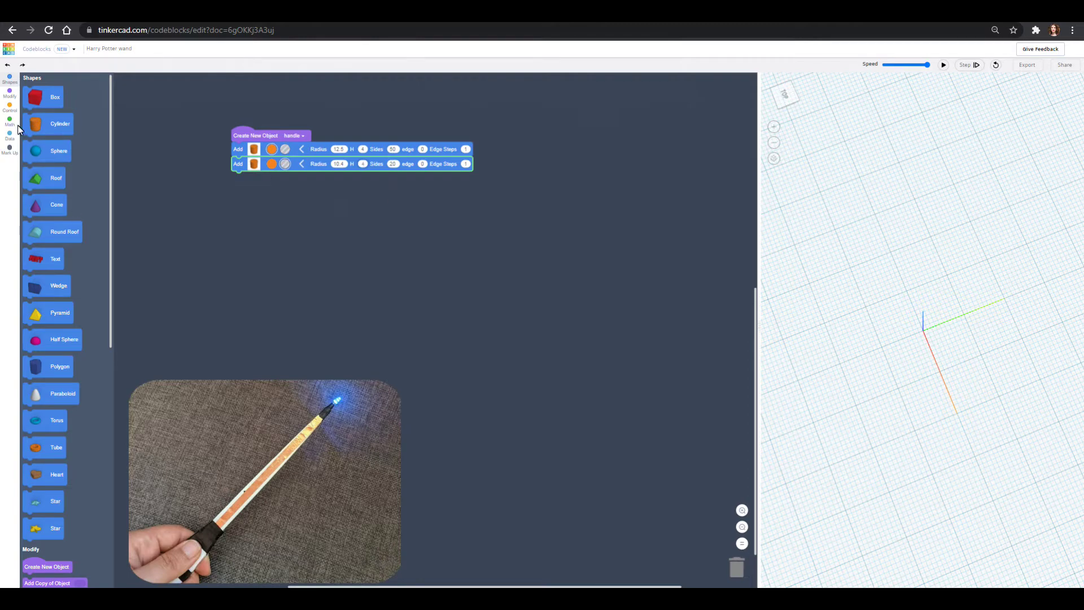
Step: Add a move of Z 1 for the hole cylinder and run the code
click(8, 97)
drag(33, 185, 268, 182)
click(310, 178)
text(1)
click(943, 65)
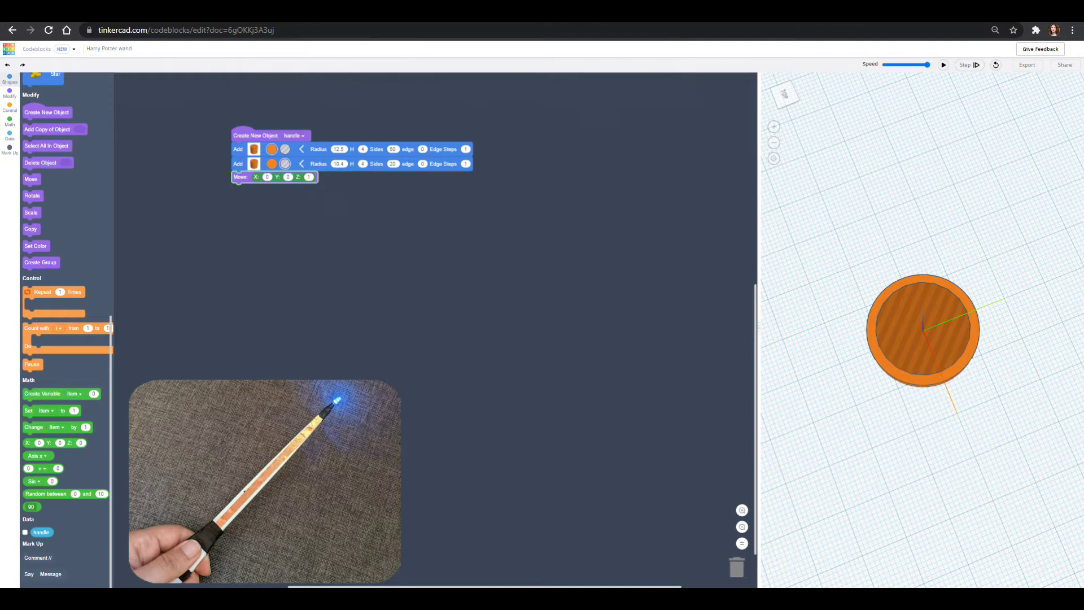
Step: Add a group after the move, set the hole cylinder's sides to 60, and run the code to inspect the recess
drag(36, 262, 249, 201)
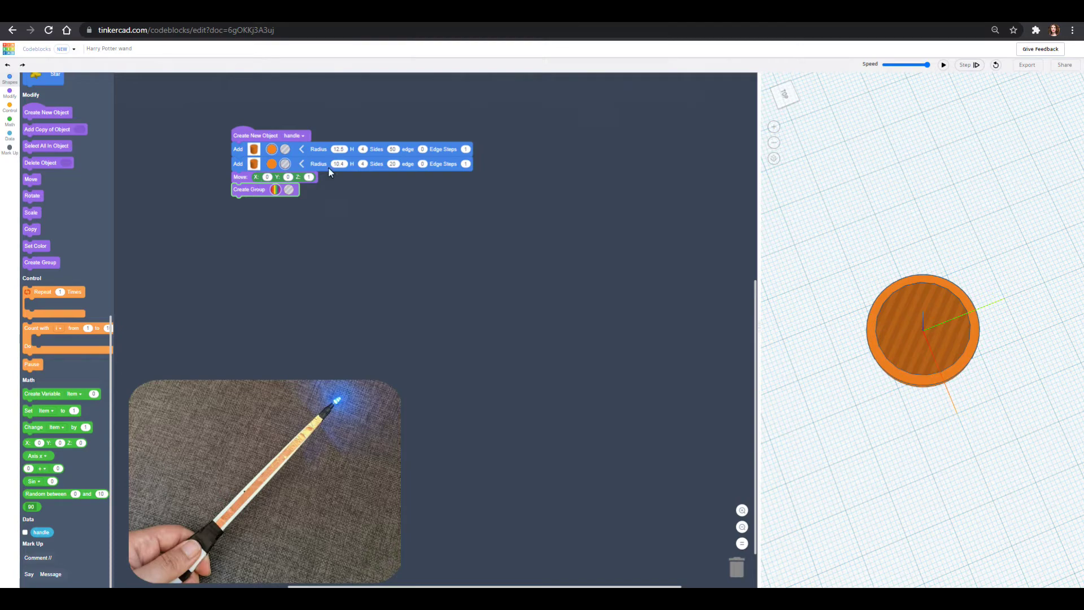
click(393, 164)
text(10)
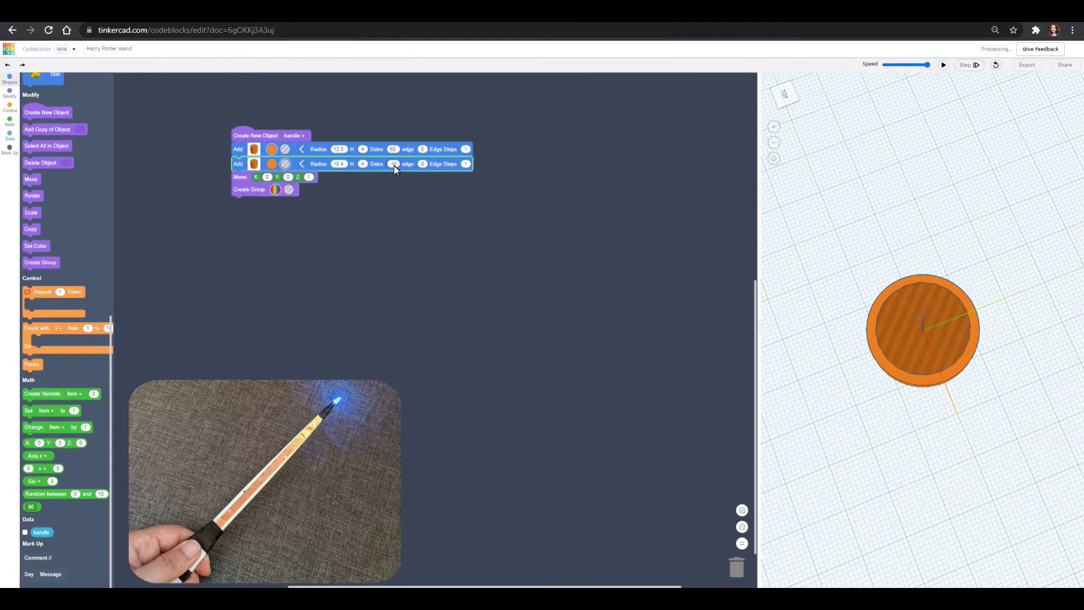
click(943, 64)
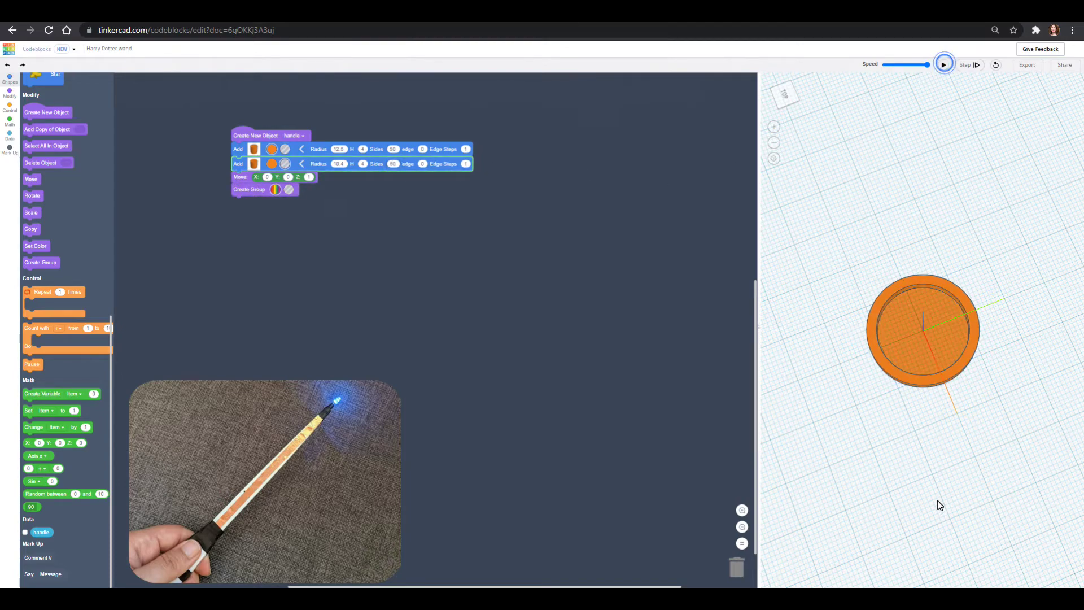
drag(923, 426, 916, 320)
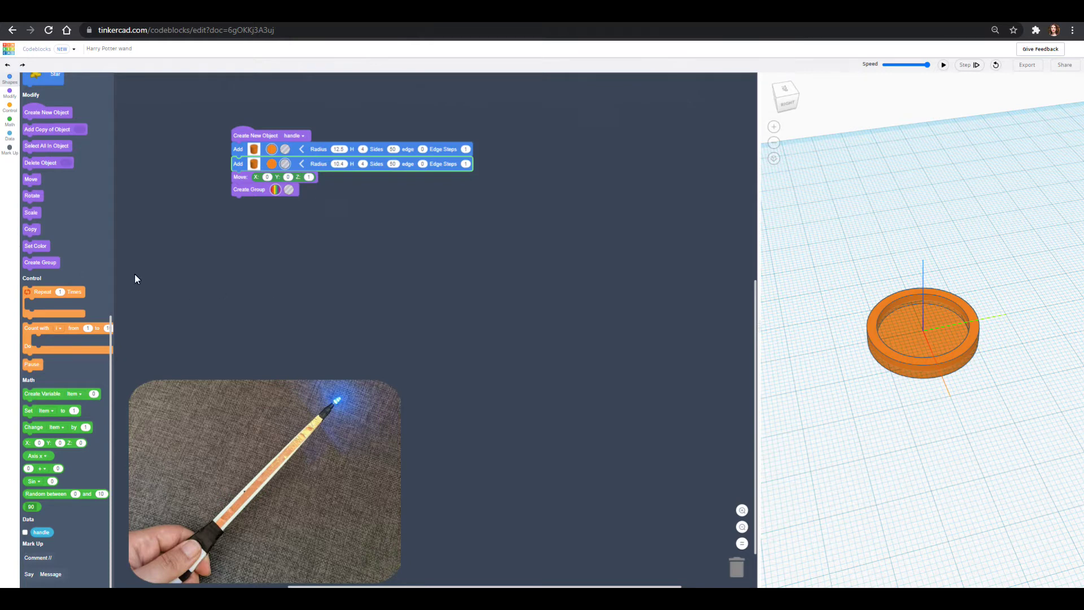
Step: Add a round roof after the group and rotate it around the X axis
scroll(134, 273, up, 2)
click(10, 79)
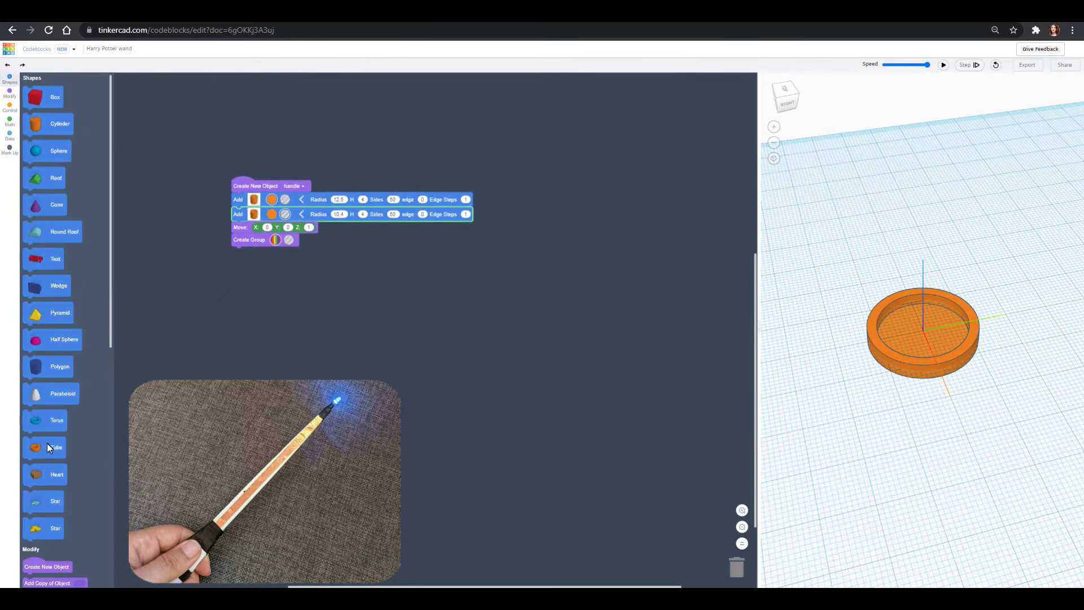
drag(48, 231, 248, 270)
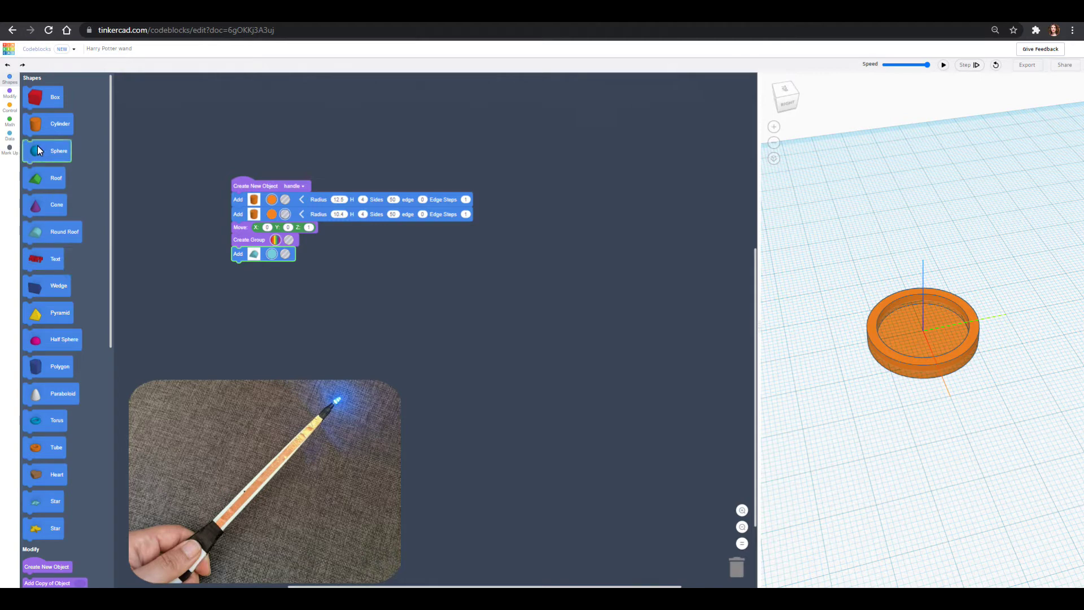
click(11, 93)
drag(32, 198, 242, 270)
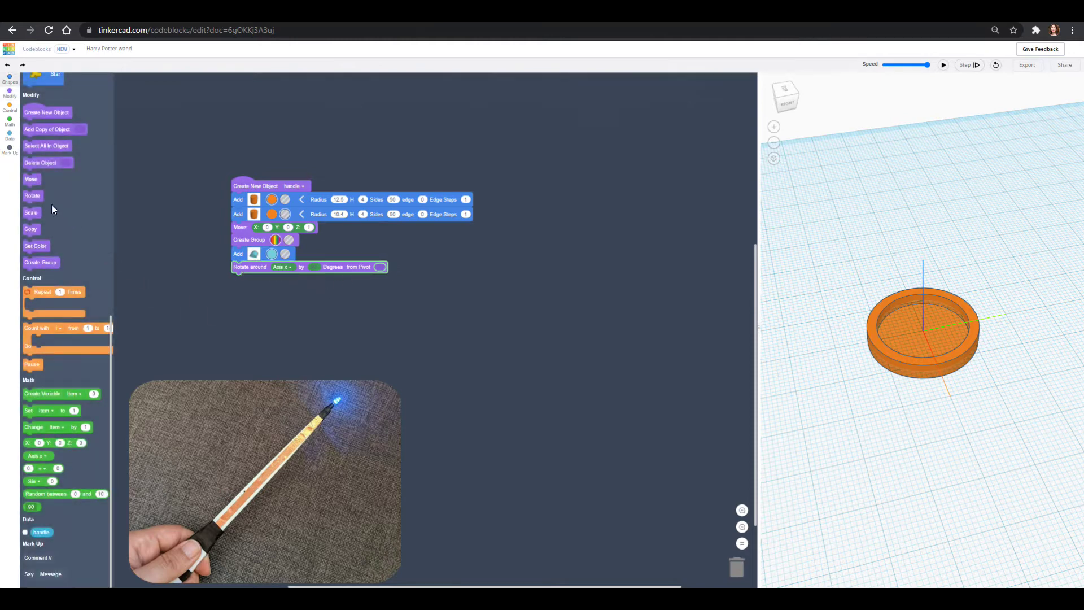
Step: Scale the rotated round roof to X 1.2 and Y 9, and run the code to inspect it
drag(32, 211, 247, 270)
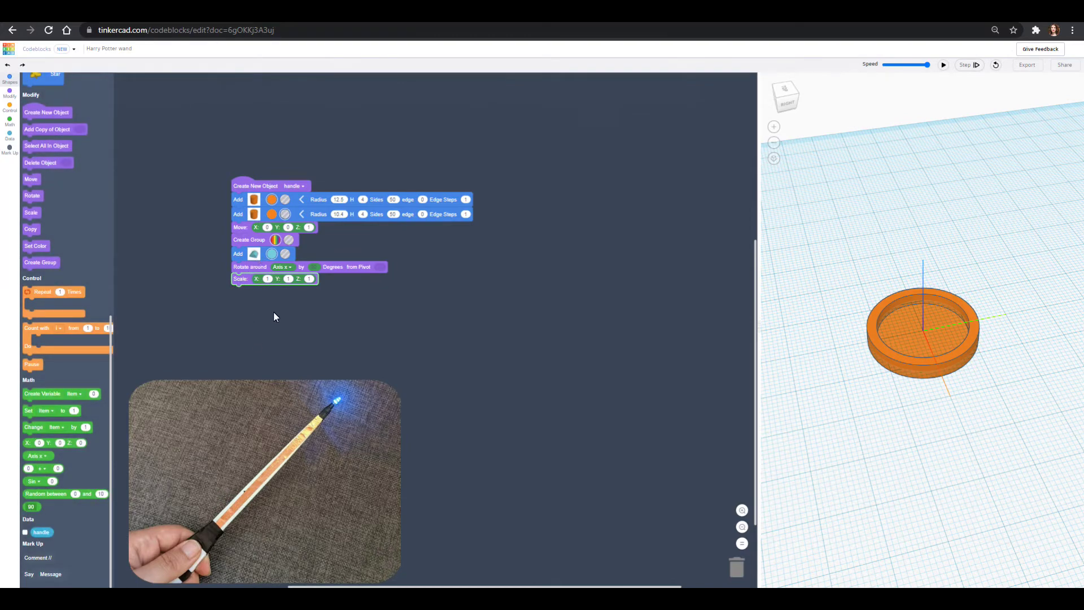
click(267, 279)
text(1.2)
key(Tab)
click(943, 65)
right_drag(939, 458, 927, 390)
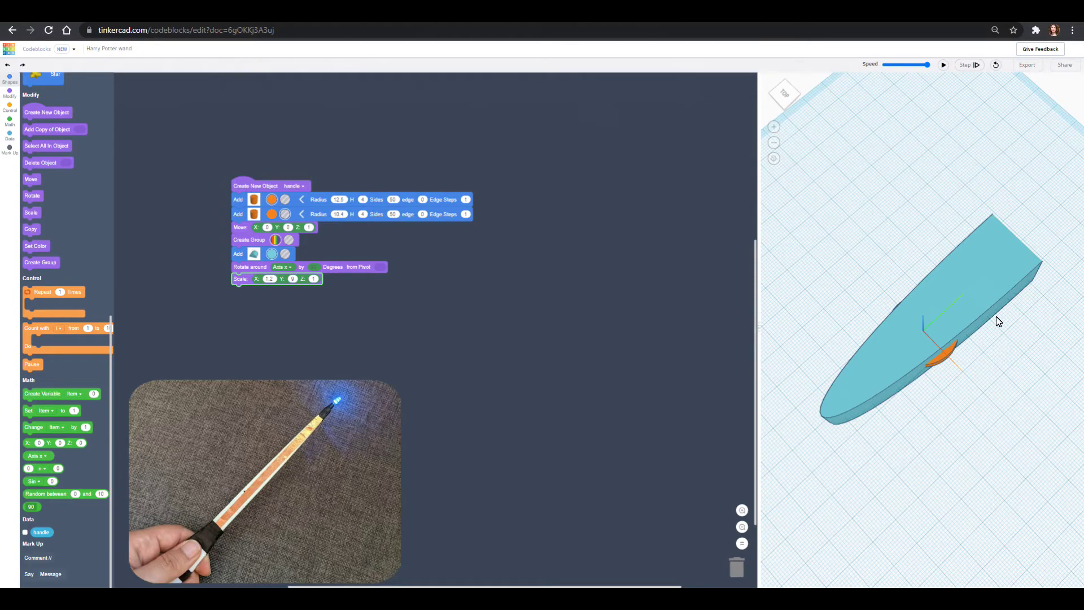
right_drag(951, 418, 884, 394)
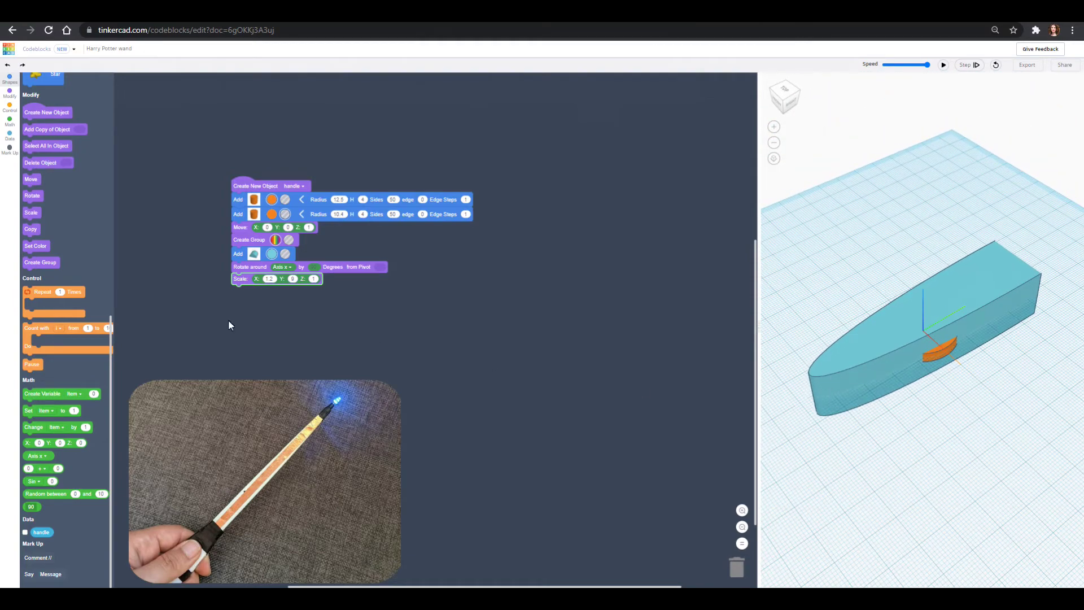
Step: Set the round roof's Z scale to .2 and run the code to check it against the ring
click(313, 279)
text(2)
click(943, 65)
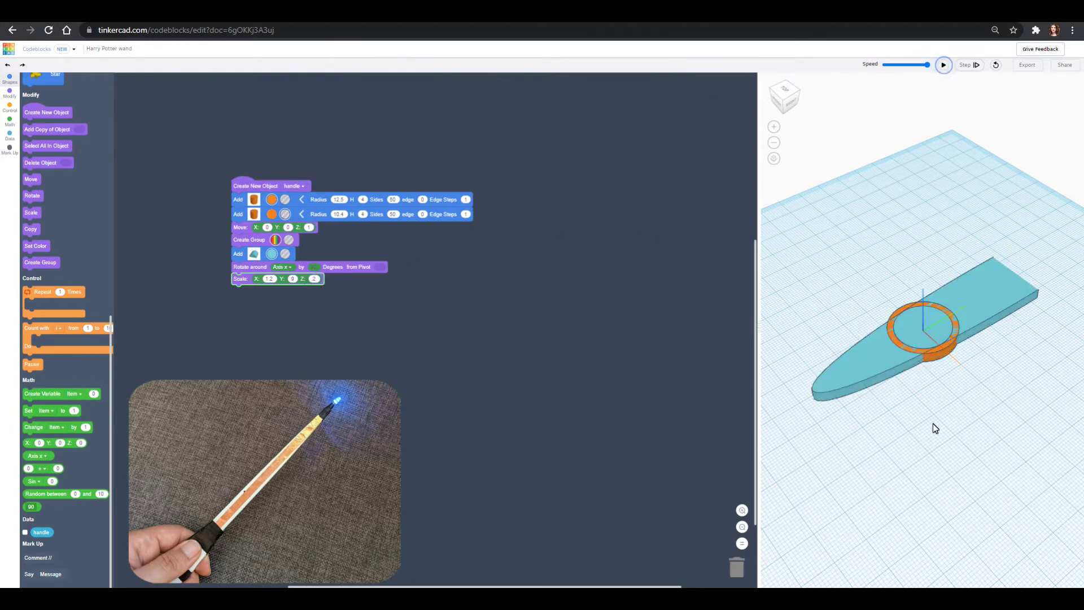
drag(949, 421, 896, 541)
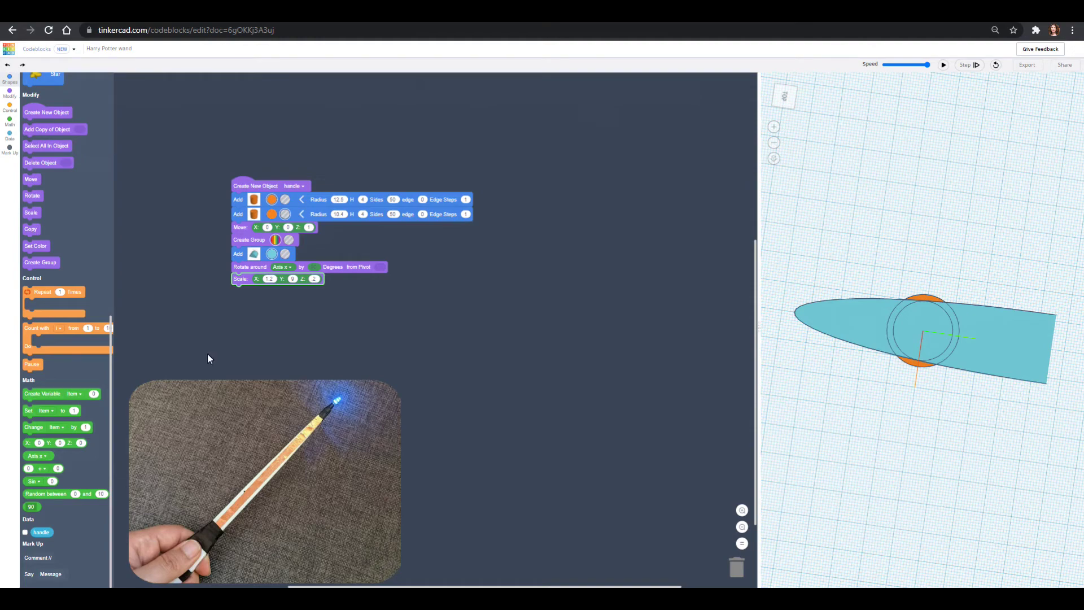
Step: Append a group, insert a move of Y -20 for the round roof before it, and run the code
drag(38, 264, 248, 298)
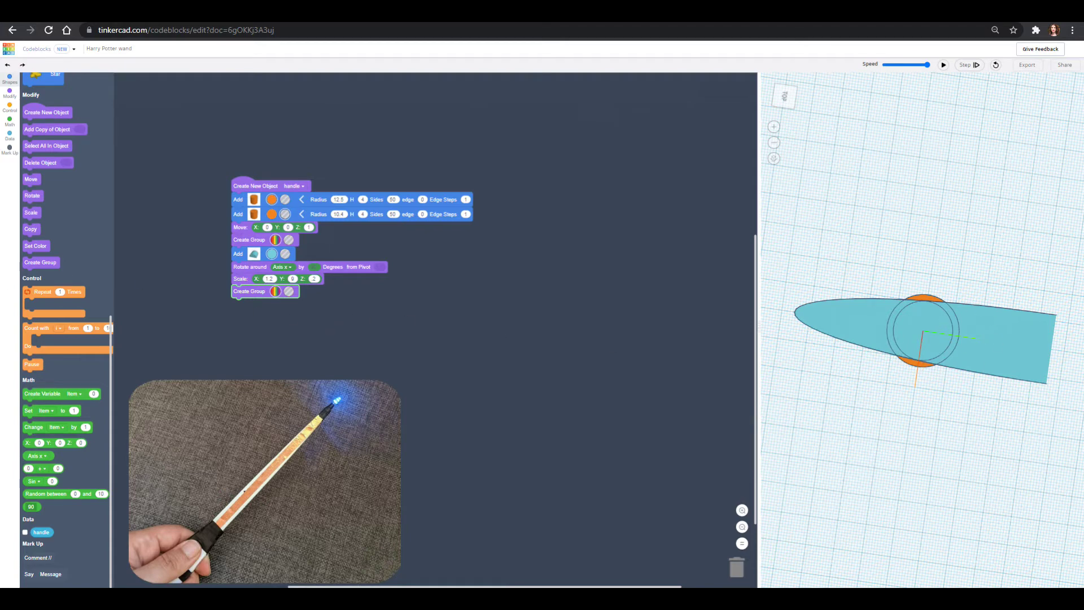
drag(33, 186, 237, 300)
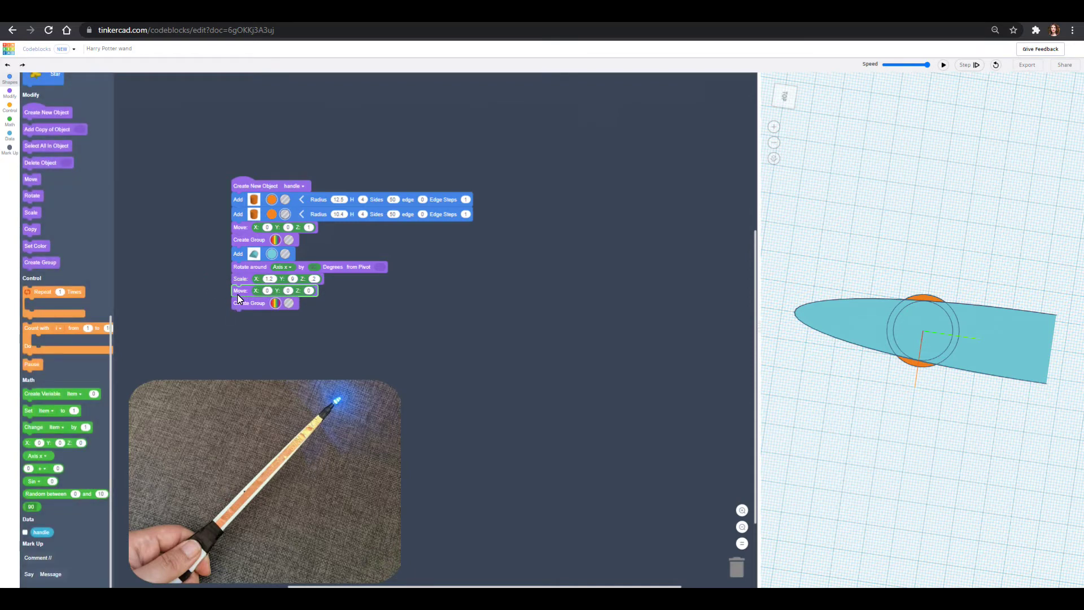
click(288, 290)
text(-68)
click(944, 65)
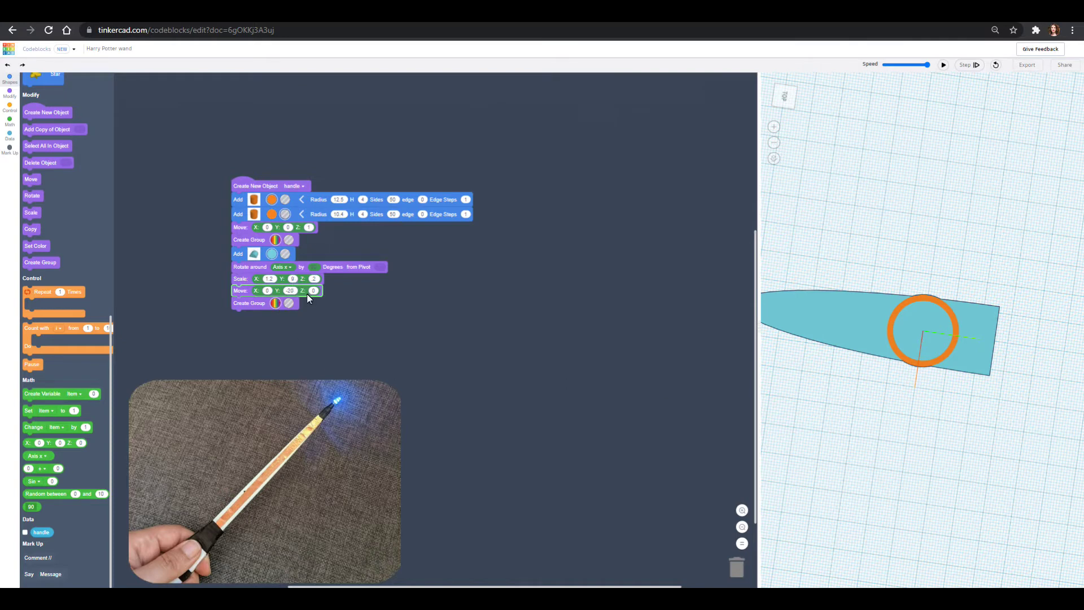
Step: Set the round roof's Y move to -40 and then to -45, running the code after each change
click(291, 292)
text(-40)
click(943, 65)
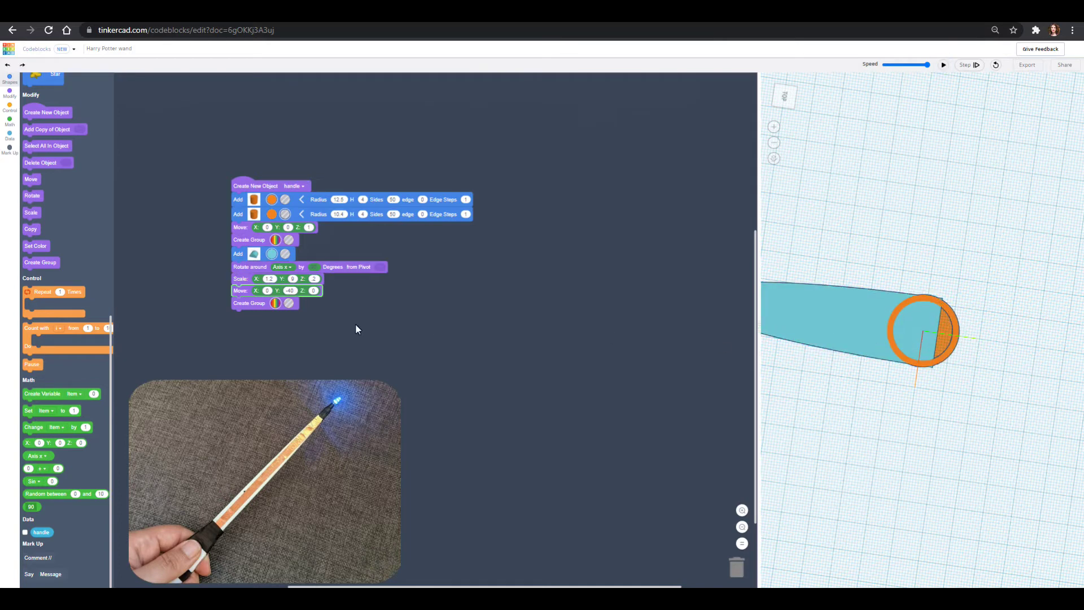
click(290, 290)
key(BackSpace)
text(-45)
click(944, 65)
right_drag(990, 363, 922, 424)
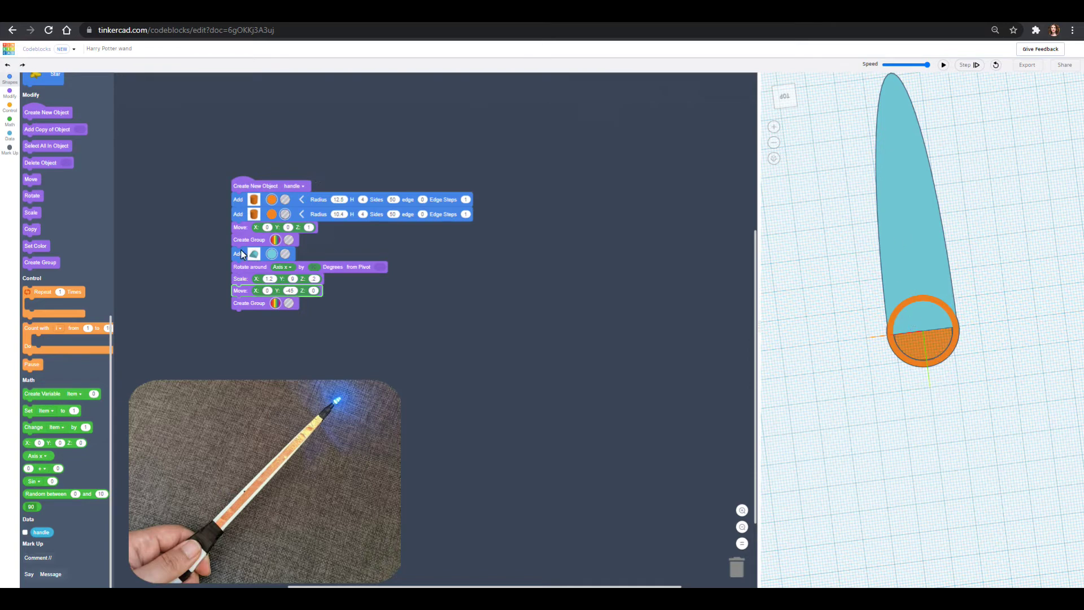
Step: Remove the first group so a single final group combines both cylinders and the round roof, and run the code
drag(40, 265, 739, 564)
drag(251, 241, 341, 323)
drag(240, 288, 737, 564)
drag(330, 325, 240, 252)
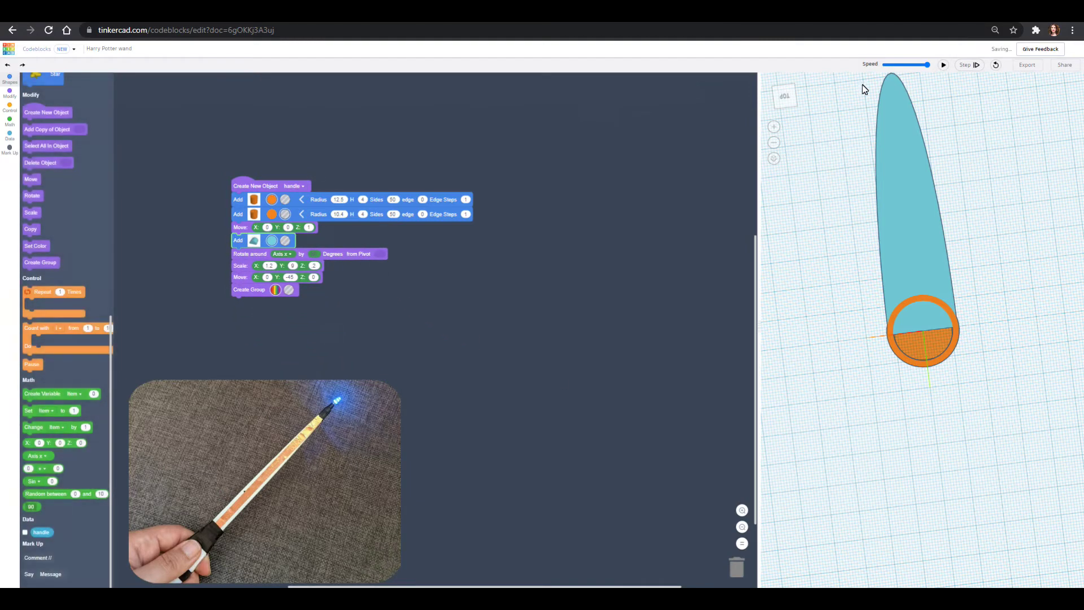
click(944, 65)
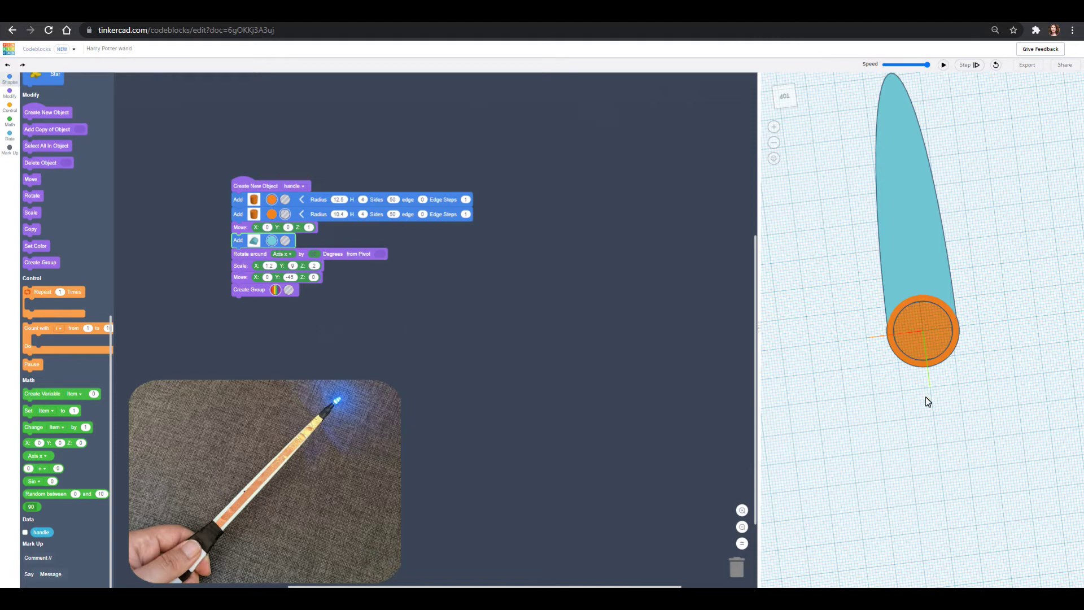
right_drag(922, 418, 917, 330)
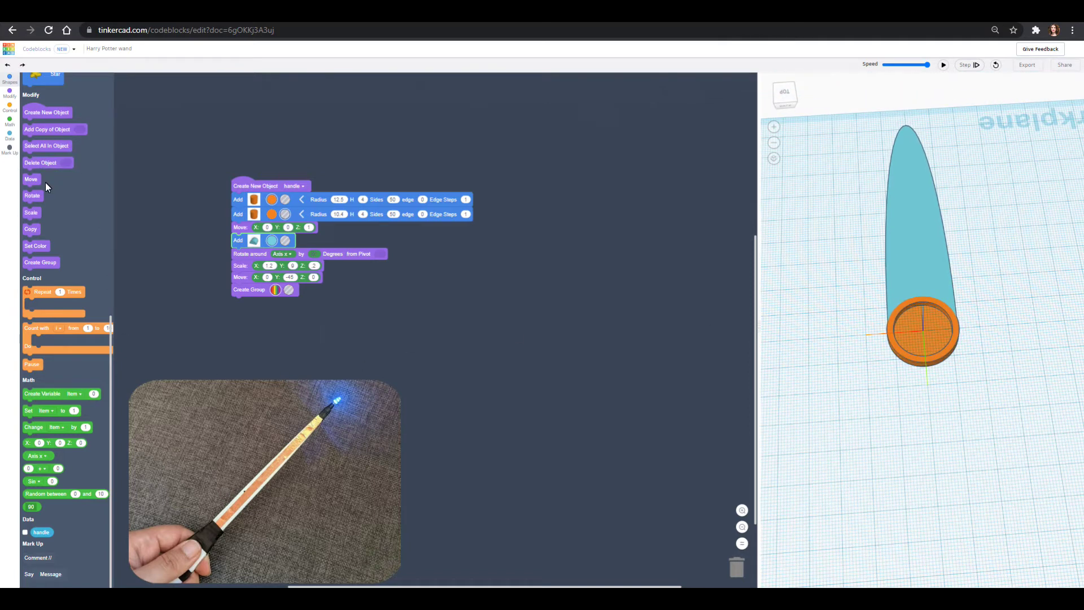
Step: Append a hole cylinder with radius 9 and 50 sides after the group, and run the code
scroll(73, 213, up, 5)
scroll(73, 212, up, 5)
drag(64, 121, 253, 302)
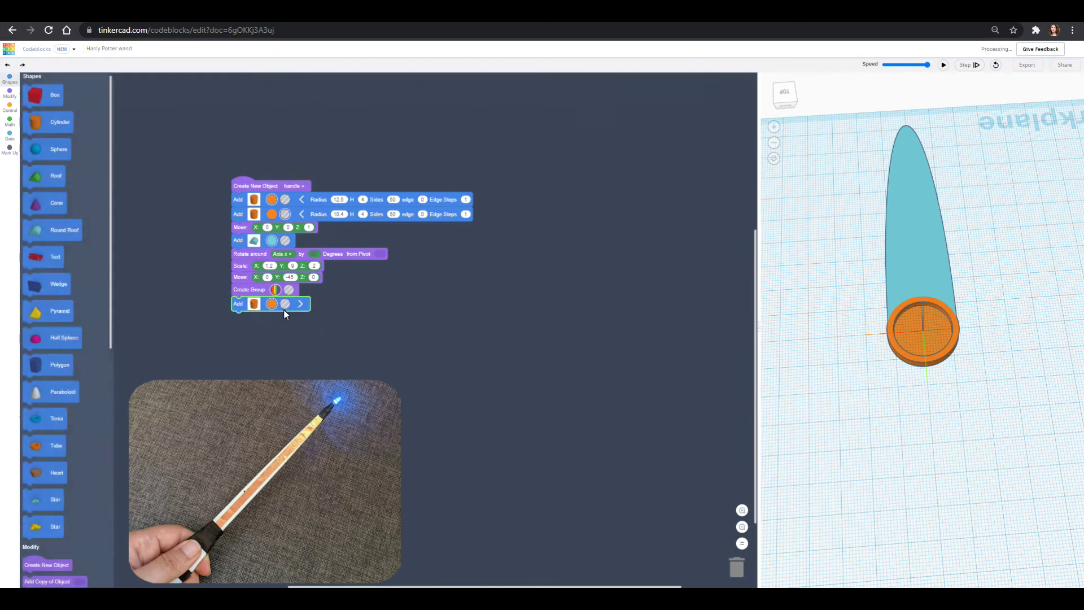
click(286, 304)
click(303, 307)
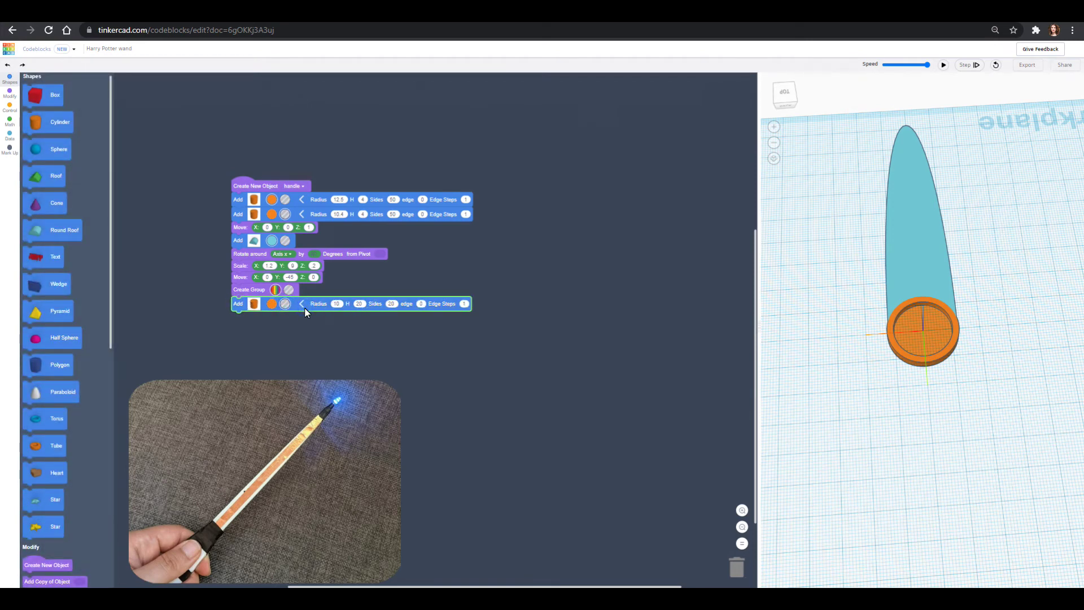
click(336, 304)
text(8)
click(390, 304)
text(64)
click(944, 66)
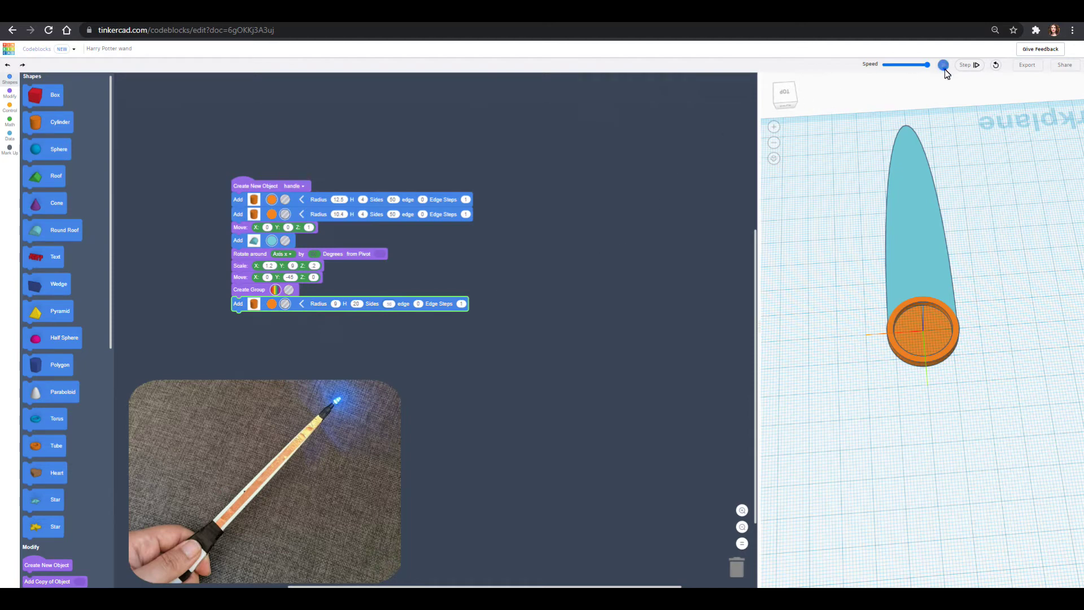
drag(953, 399, 968, 359)
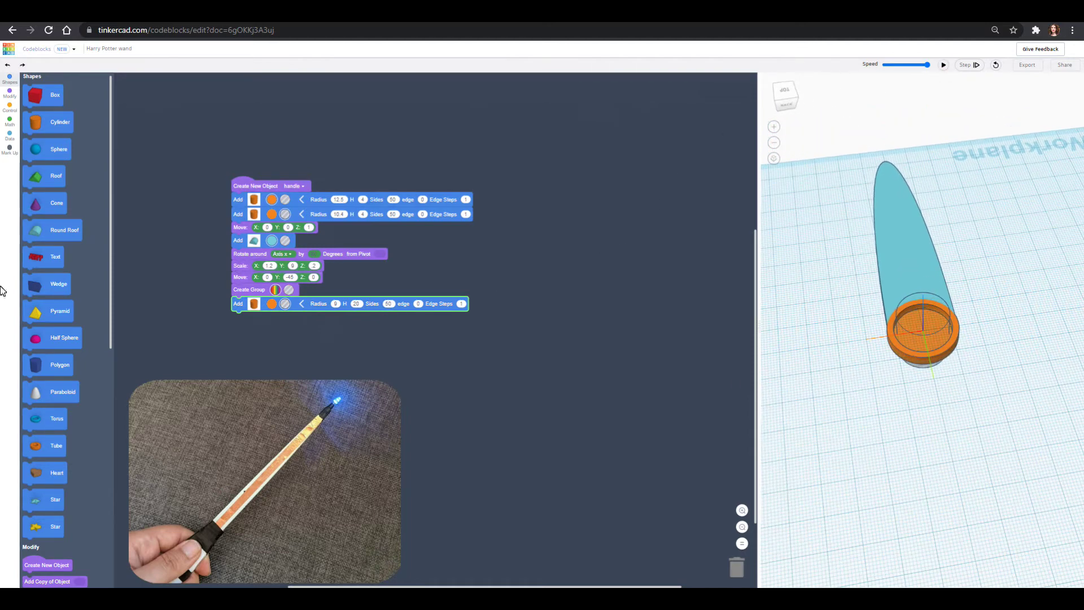
Step: Append another group to cut the hole cylinder through the ring, run the code, and inspect the opening
click(9, 96)
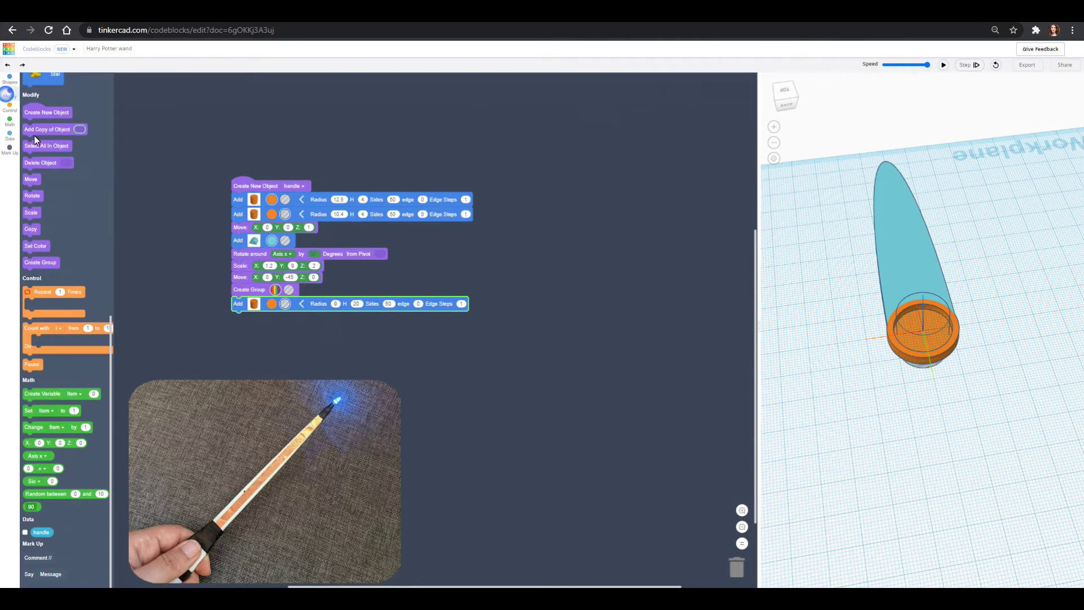
drag(49, 263, 258, 319)
click(943, 65)
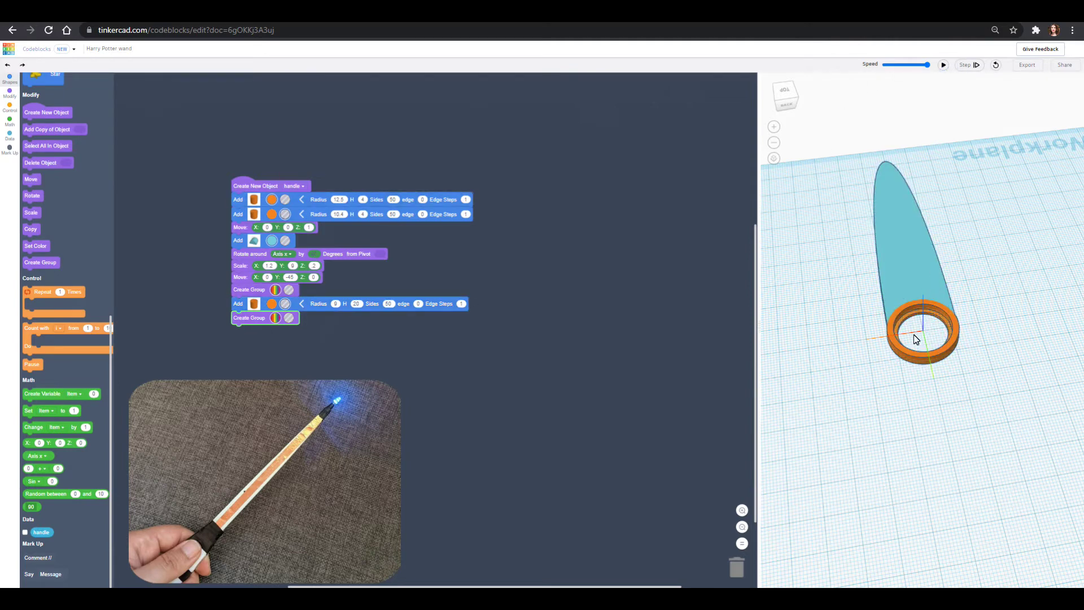
drag(983, 388, 976, 366)
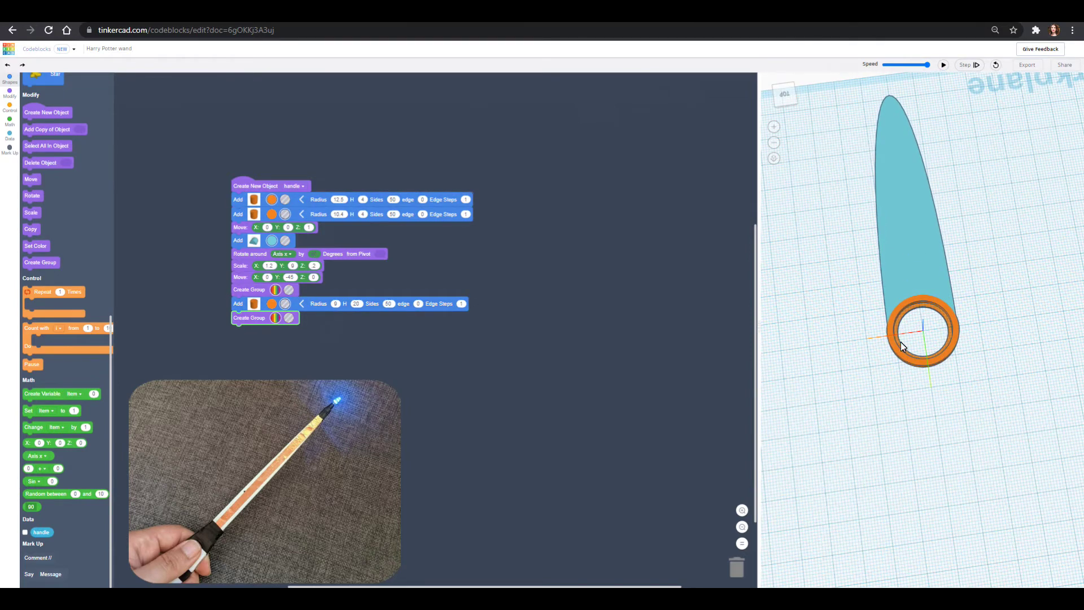
mouse_move(984, 388)
mouse_down()
mouse_move(984, 363)
mouse_move(951, 333)
mouse_move(935, 335)
mouse_up()
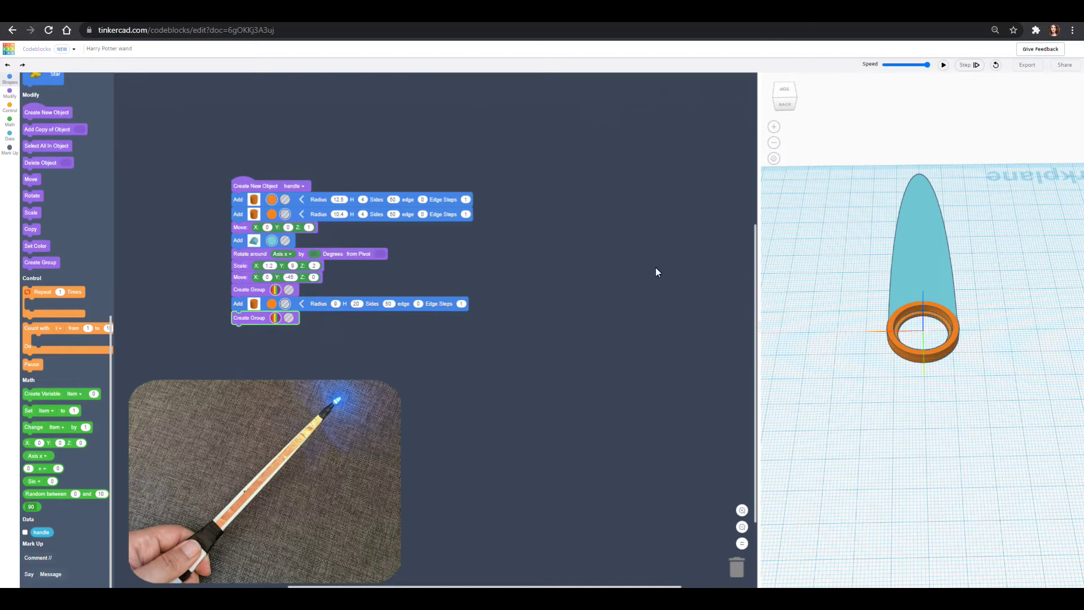
drag(966, 394, 947, 381)
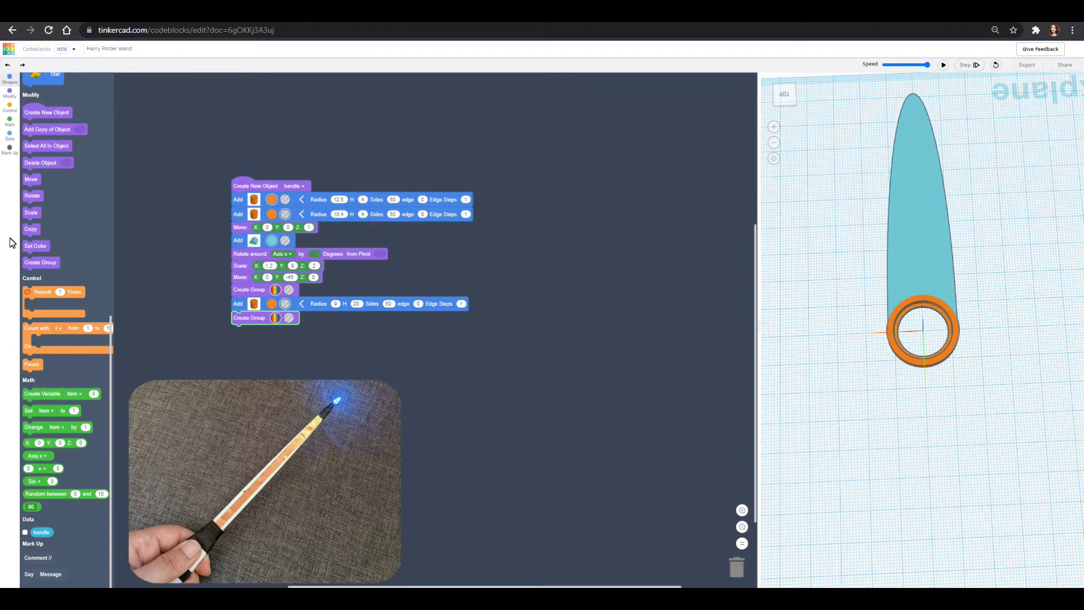
Step: Append a second round roof after the last group and color it purple
scroll(67, 210, up, 5)
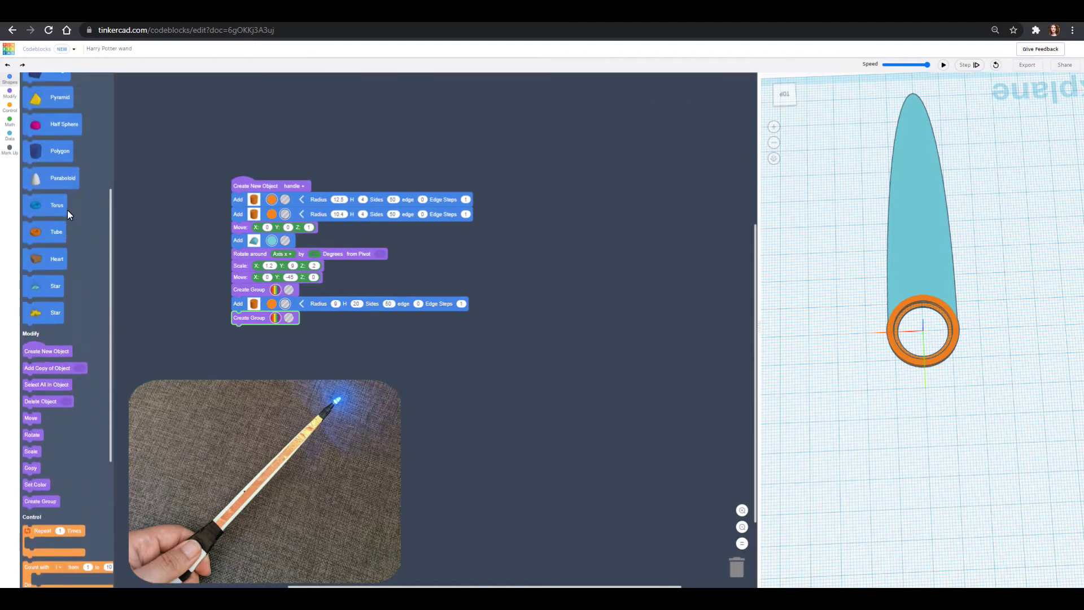
scroll(66, 210, up, 4)
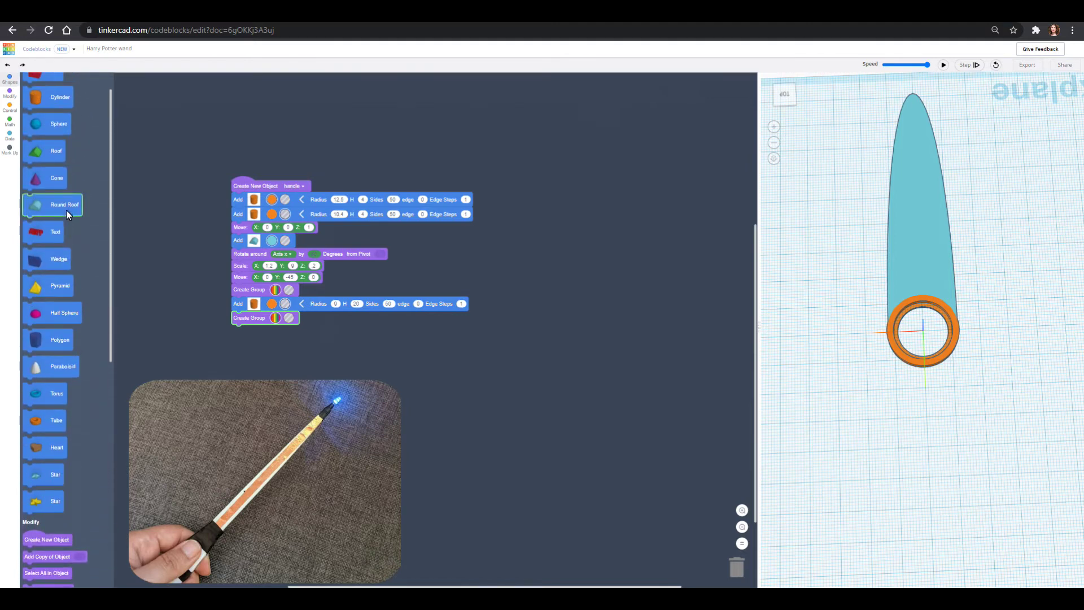
drag(49, 210, 265, 335)
click(270, 332)
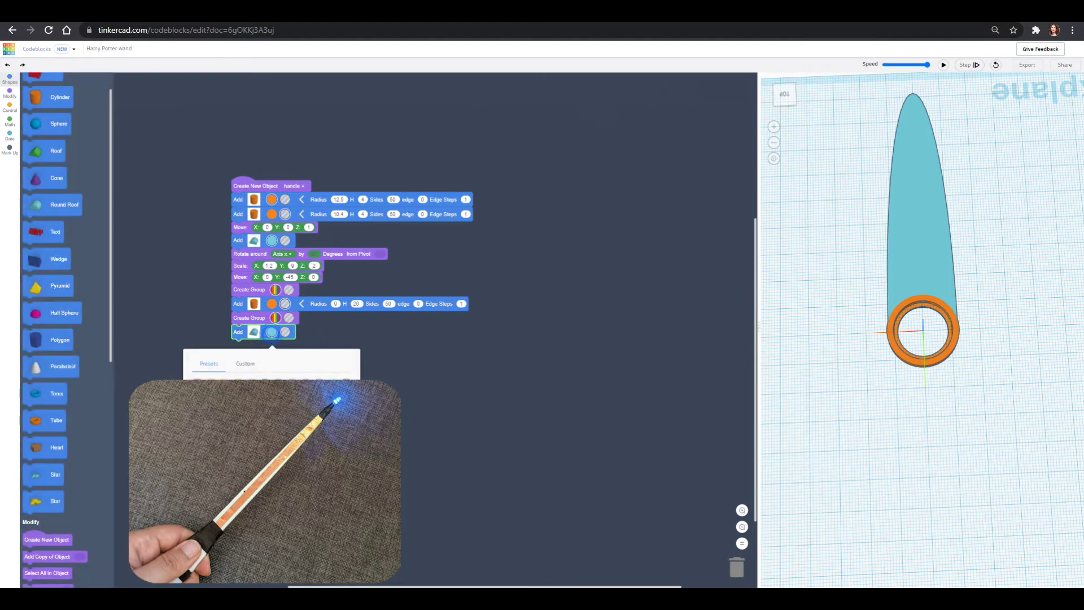
click(305, 400)
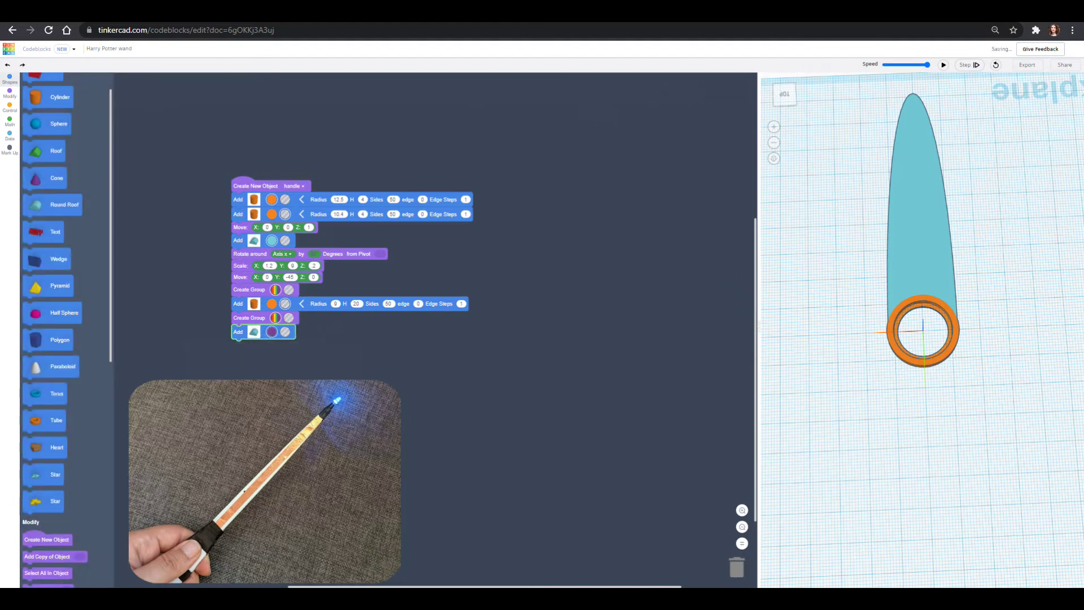
Step: Rotate the purple round roof around the X axis, set its Z scale to .05, and run the code
click(10, 93)
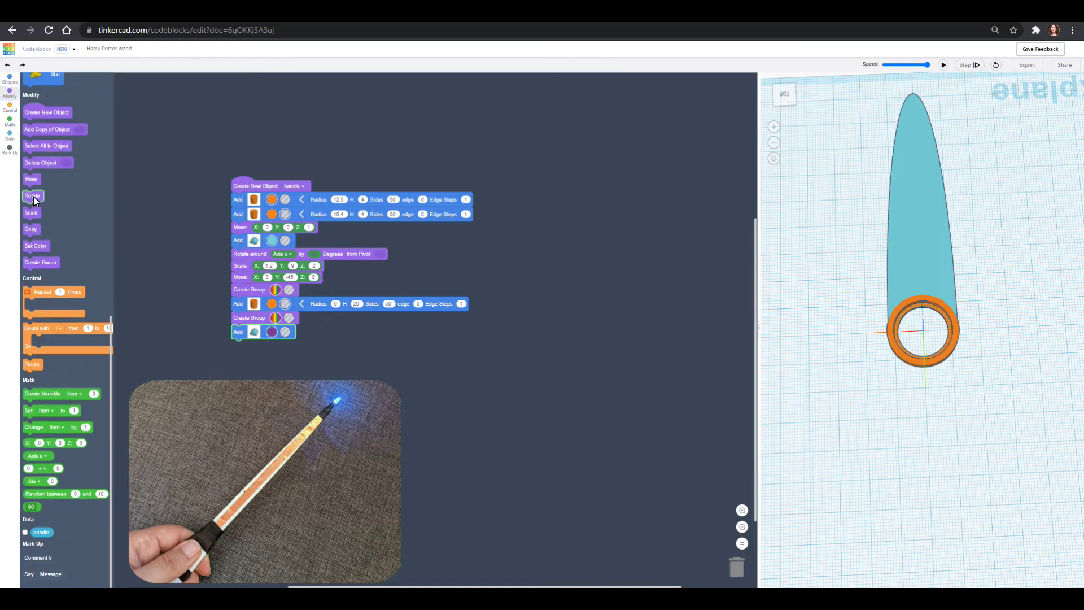
drag(33, 196, 304, 354)
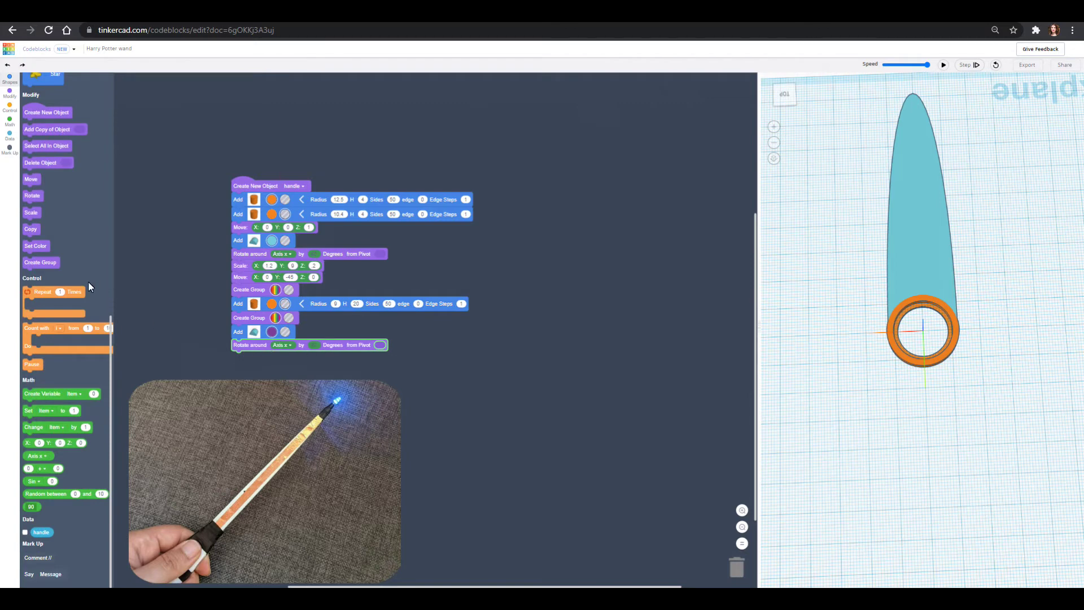
drag(29, 216, 241, 361)
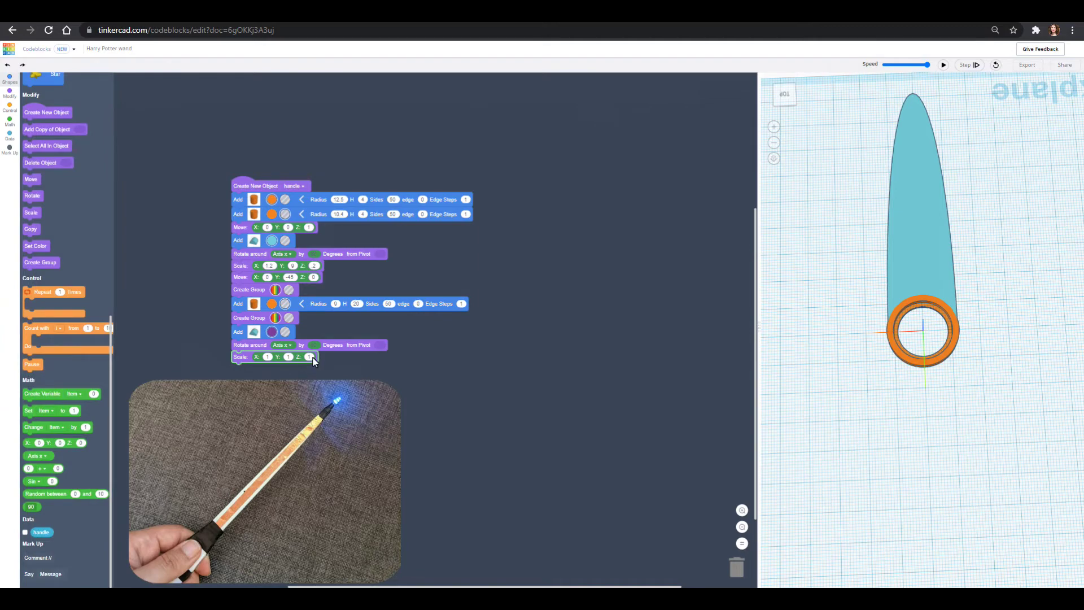
right_drag(915, 402, 887, 342)
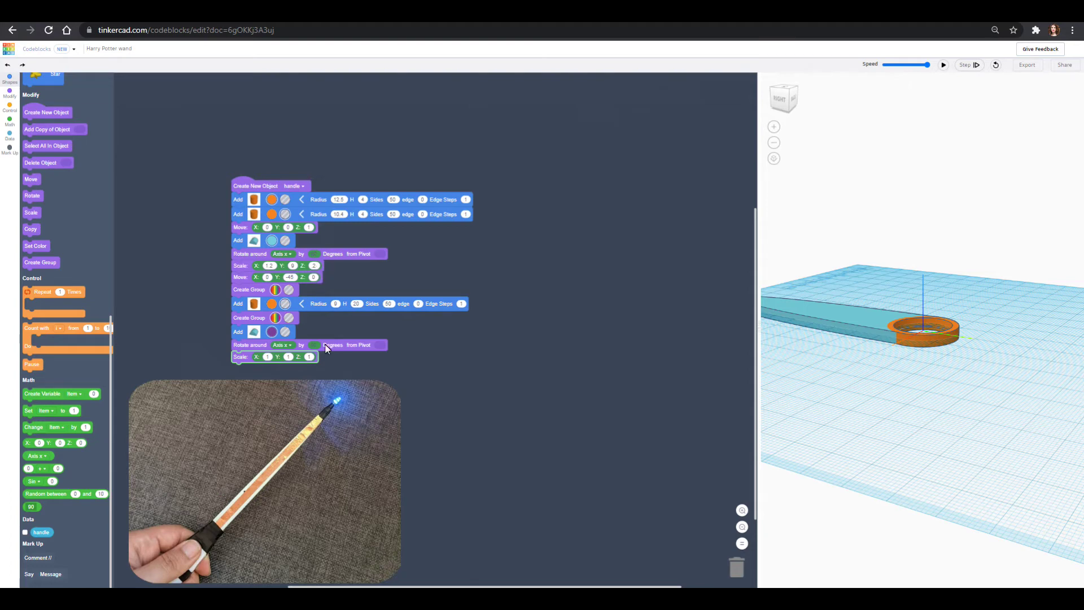
click(310, 357)
text(.3)
text(5)
click(943, 65)
right_drag(938, 394, 933, 339)
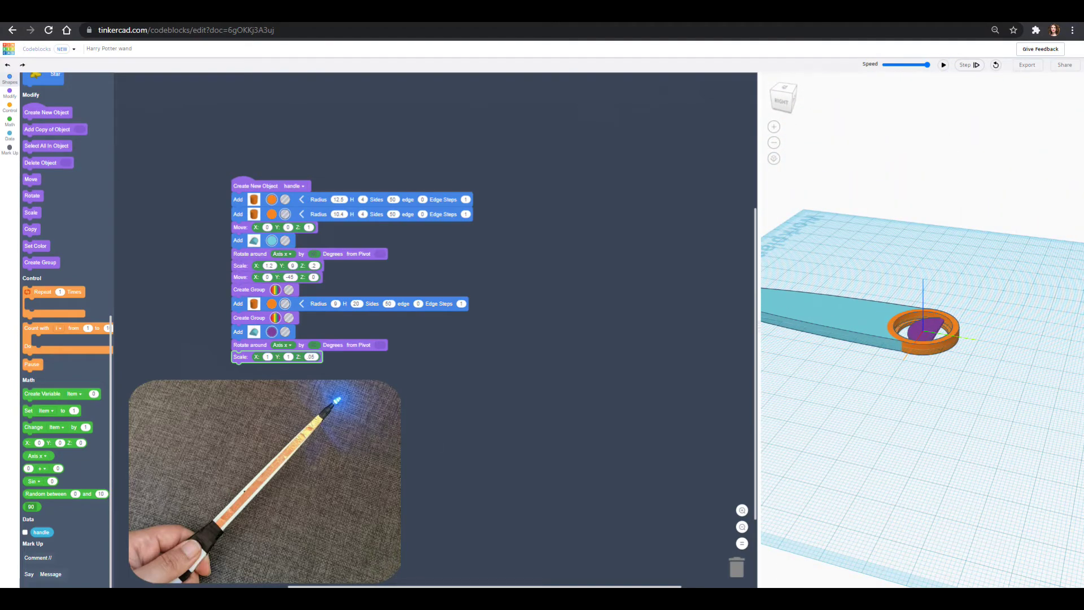
Step: Move the purple round roof by Y -5 and Z -1.5, and run the code to check its fit inside the ring
drag(30, 183, 241, 377)
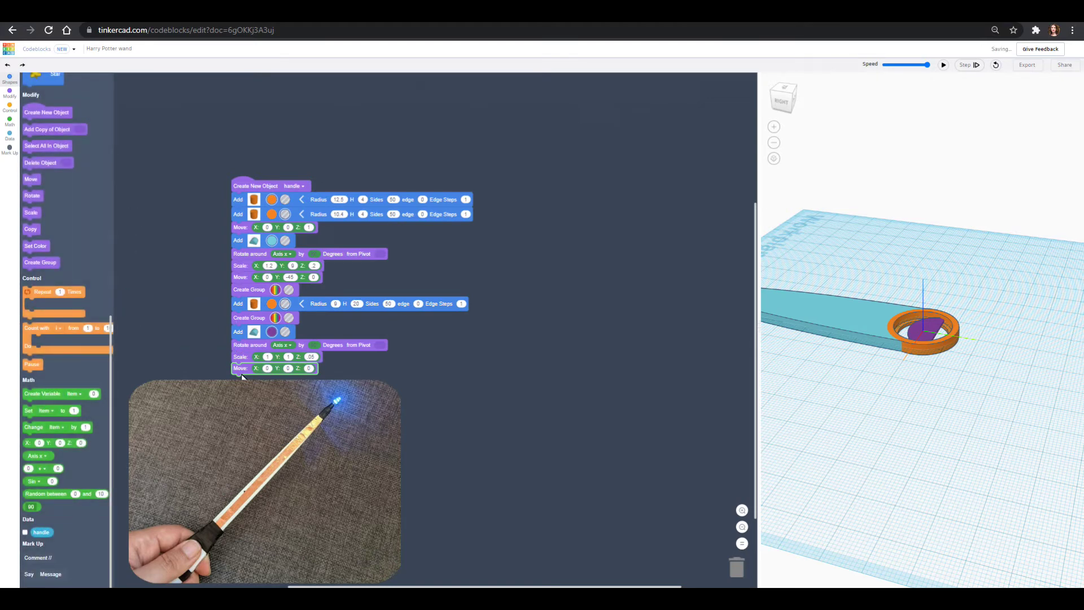
click(288, 368)
text(-1)
click(313, 369)
text(-1.5)
click(944, 66)
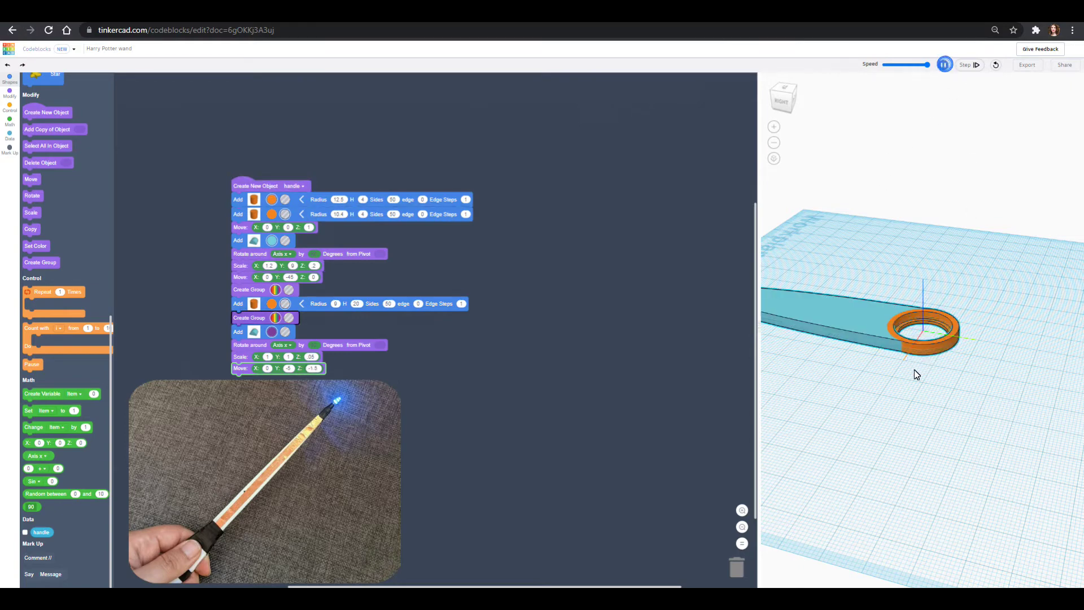
right_drag(925, 417, 876, 431)
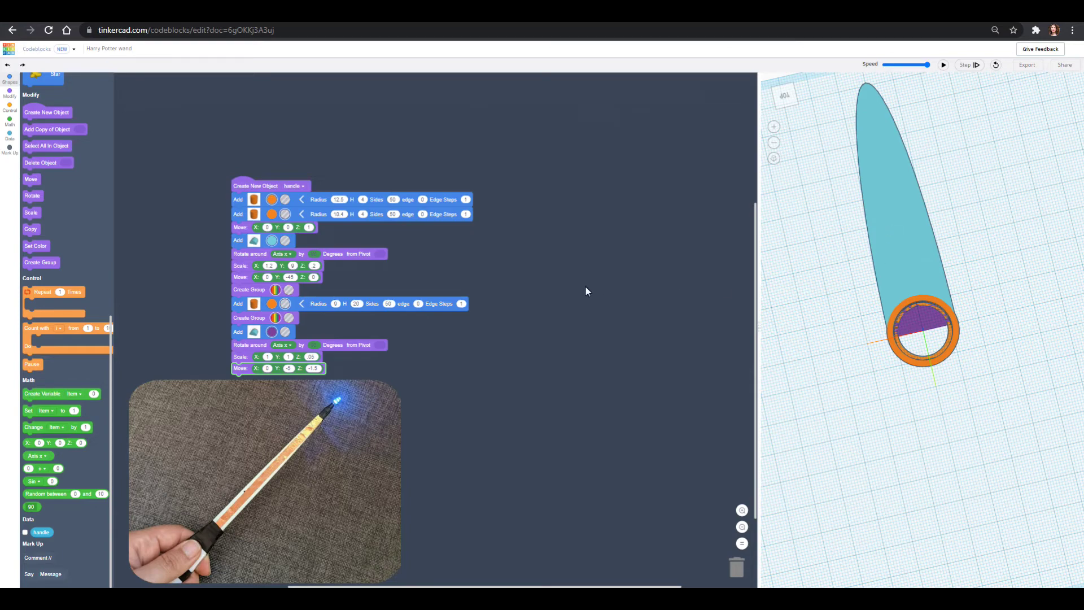
Step: Append a hole box with width 11.5, length 25 and height 5, and run the code
click(9, 78)
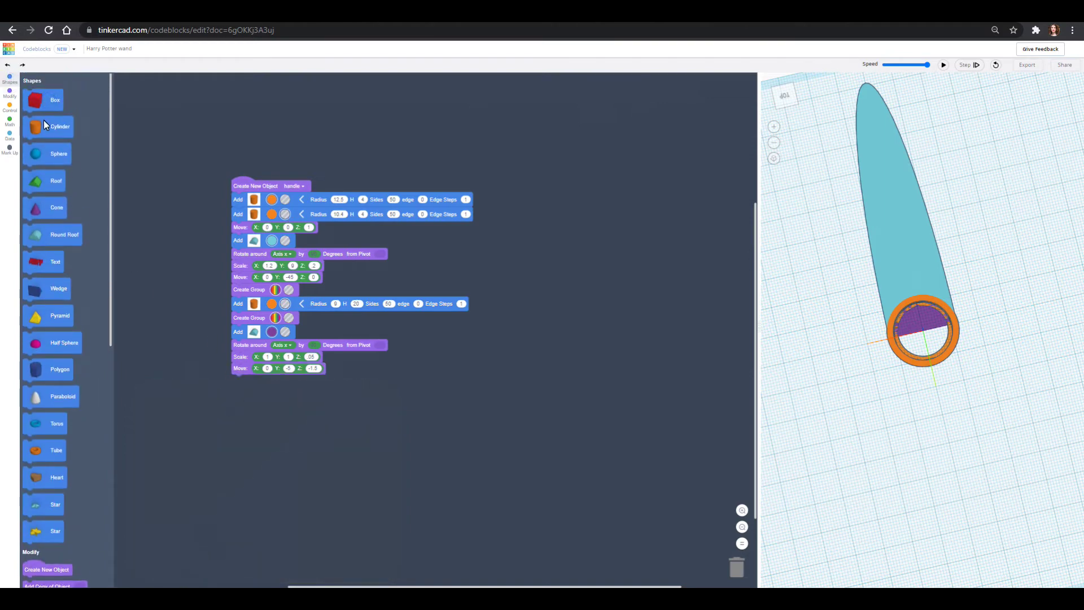
drag(32, 101, 241, 387)
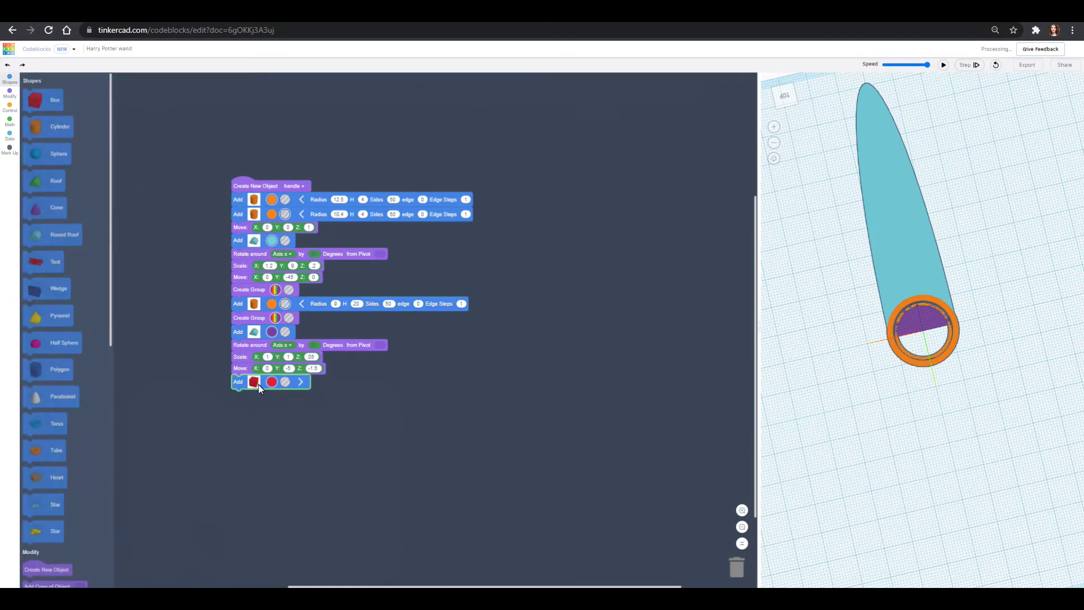
click(301, 383)
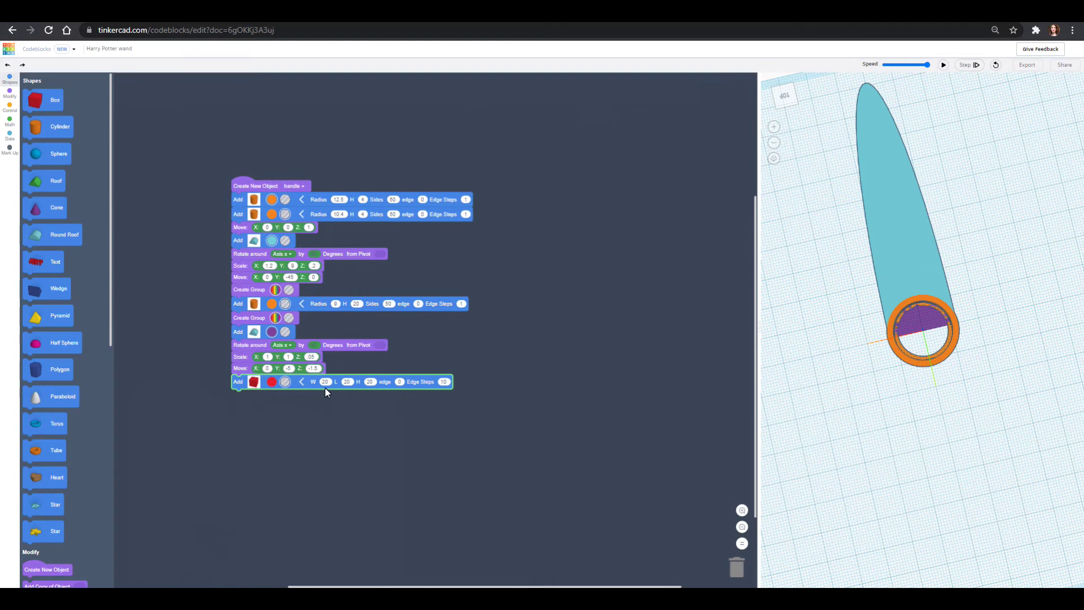
click(326, 383)
text(10.8)
click(350, 382)
text(43)
click(374, 382)
key(BackSpace)
click(943, 65)
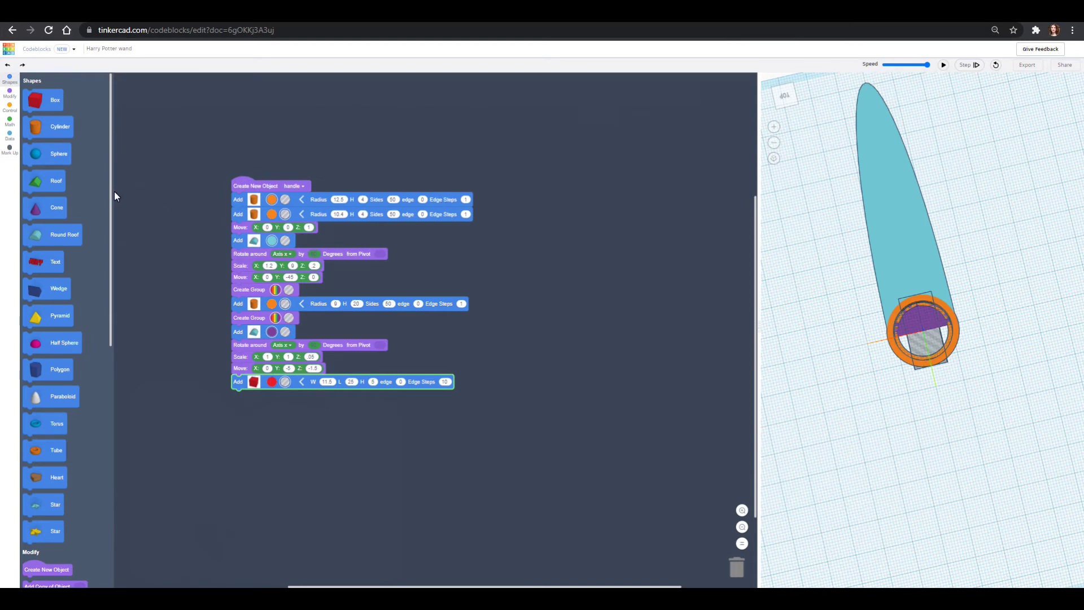
Step: Move the hole box by Y -80 to the tapered end of the handle, and run the code
click(11, 95)
drag(28, 178, 243, 398)
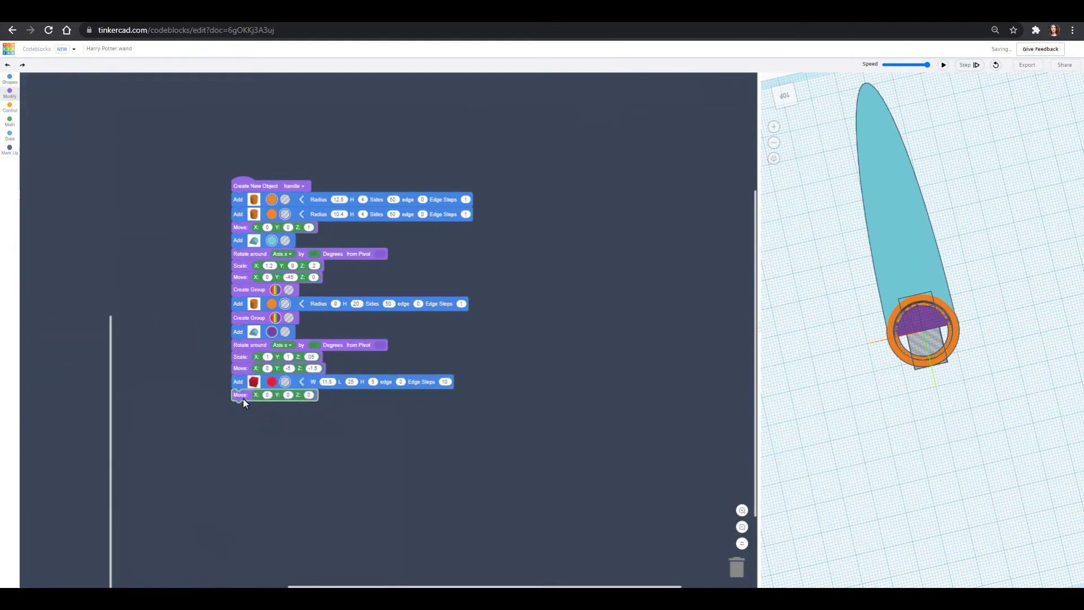
click(290, 395)
text(-10)
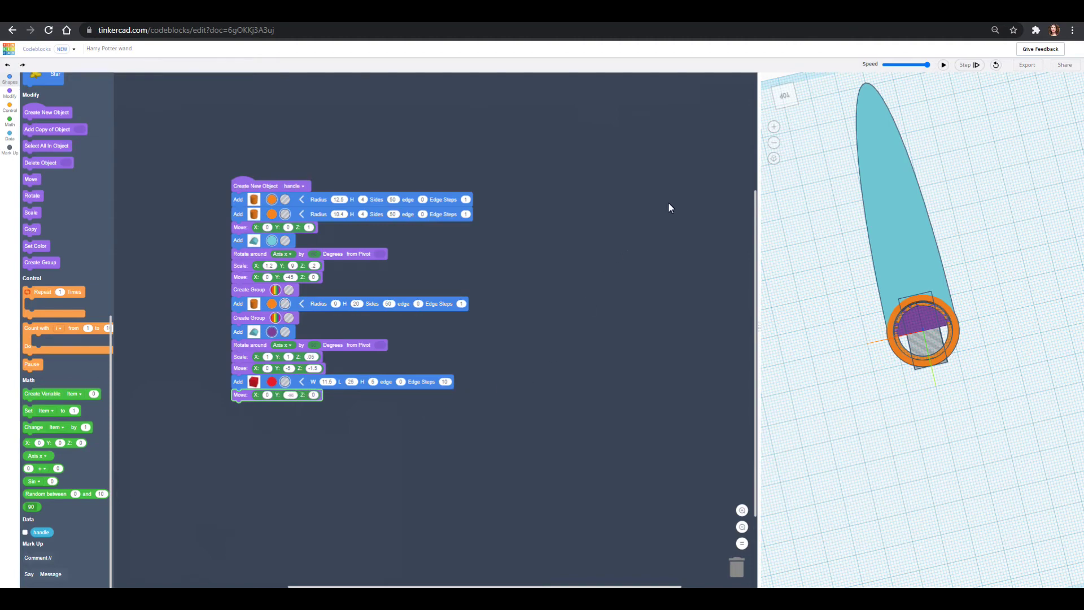
click(943, 65)
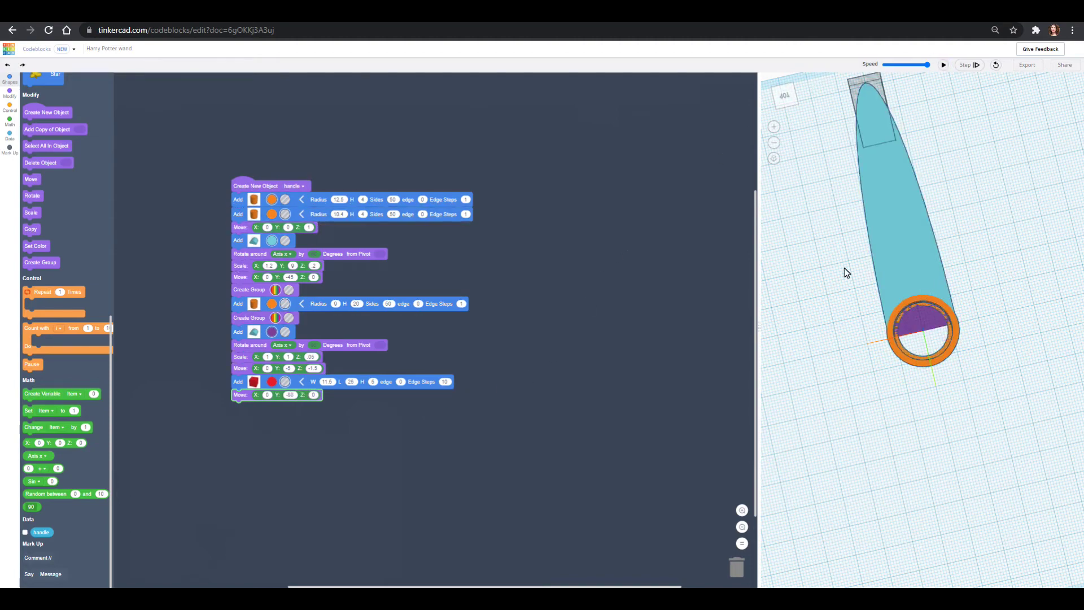
right_drag(834, 166, 805, 322)
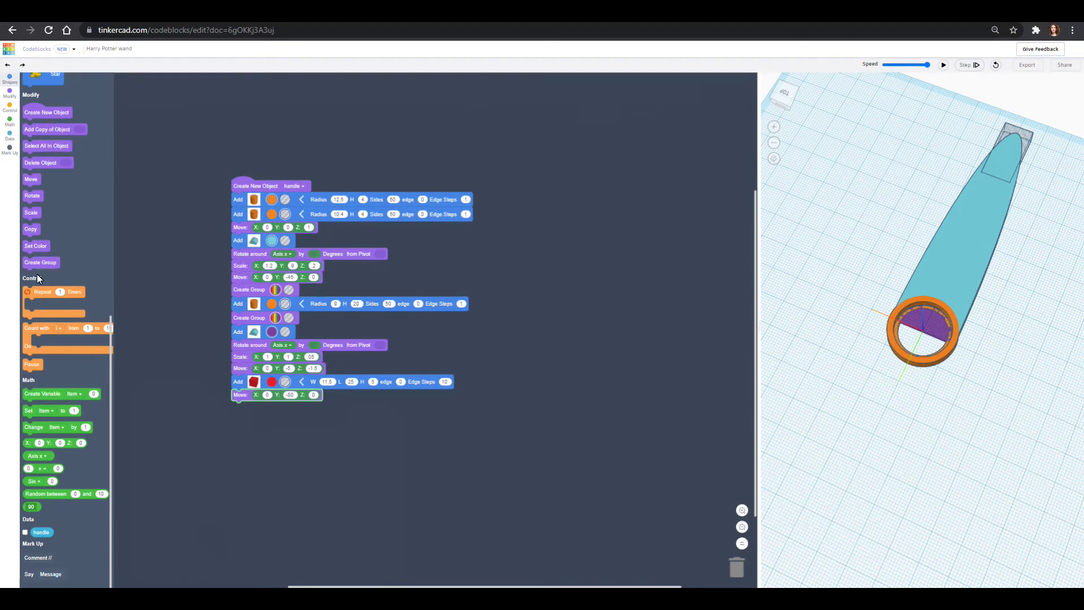
Step: Append a group after the box's move to cut the notch at the handle's tip, and run the code
drag(40, 263, 249, 407)
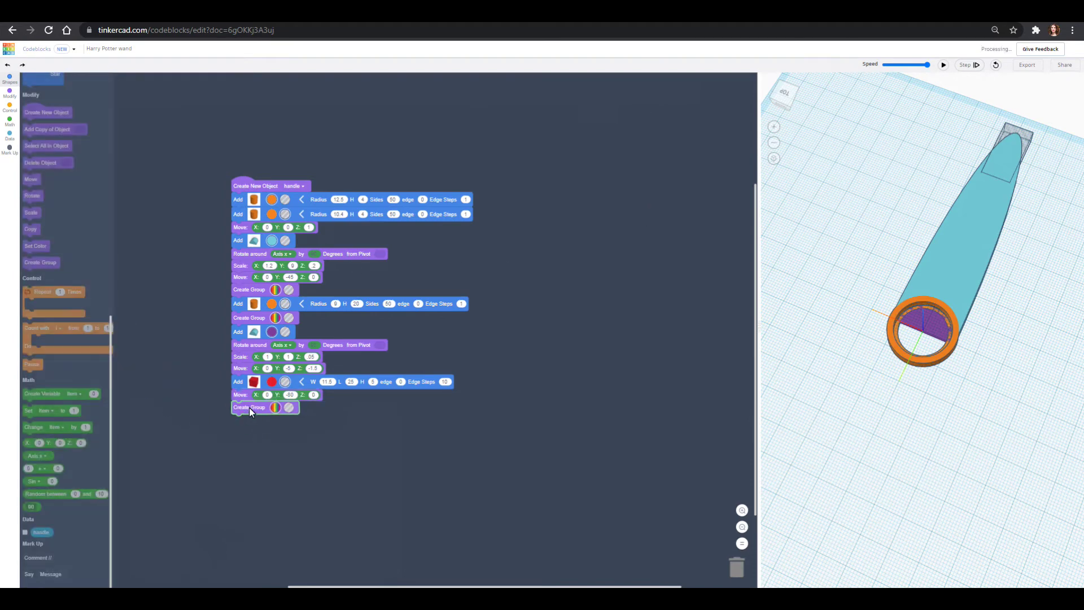
click(943, 65)
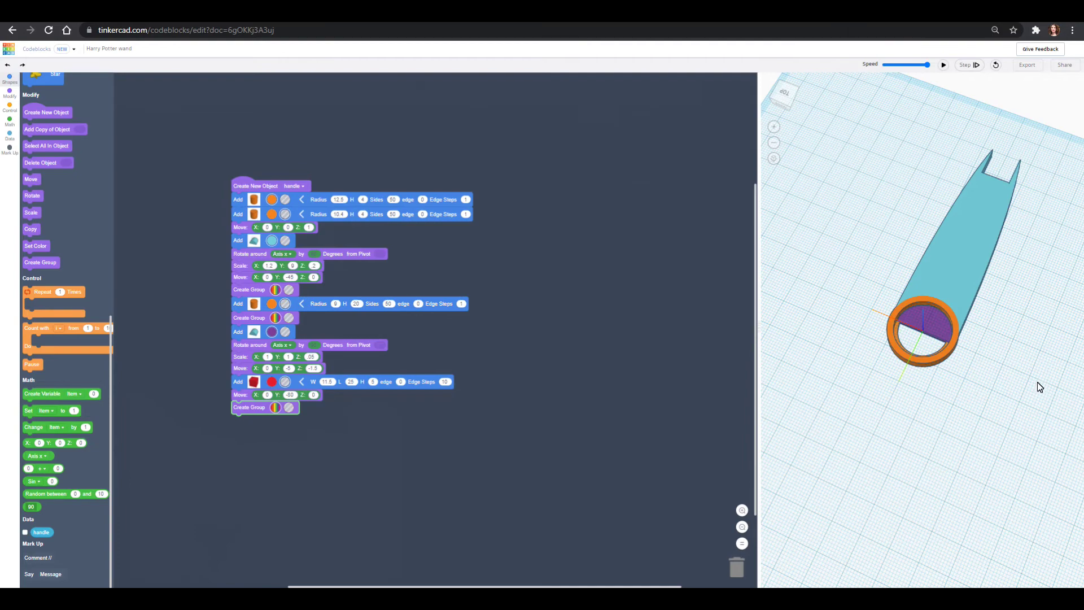
right_drag(985, 420, 1051, 437)
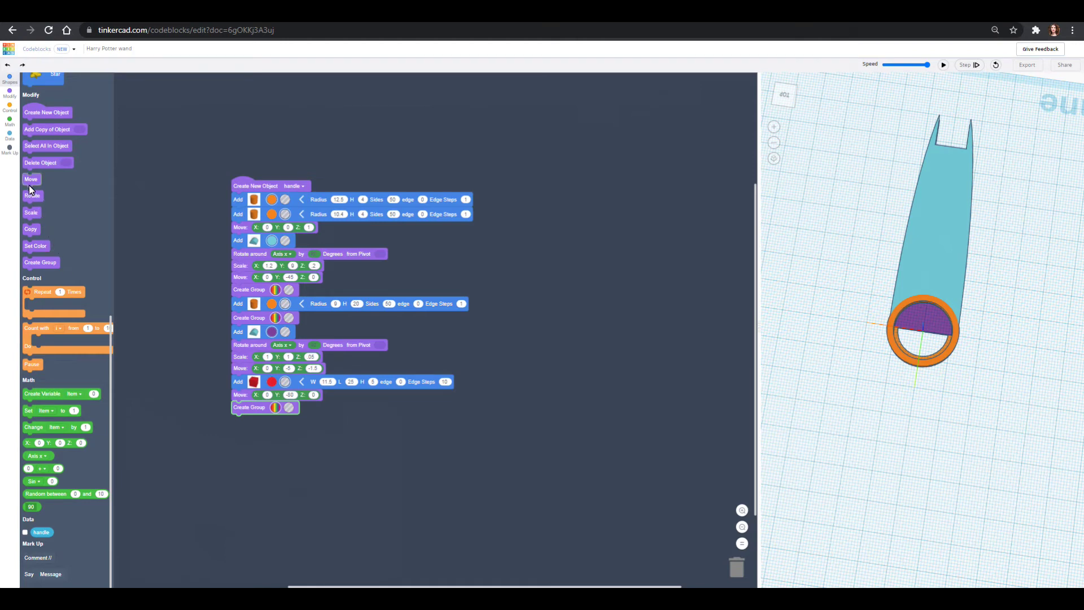
Step: Set the hole box's Z move to 2, run the code, and inspect the recess at the handle's tip
click(316, 395)
click(944, 66)
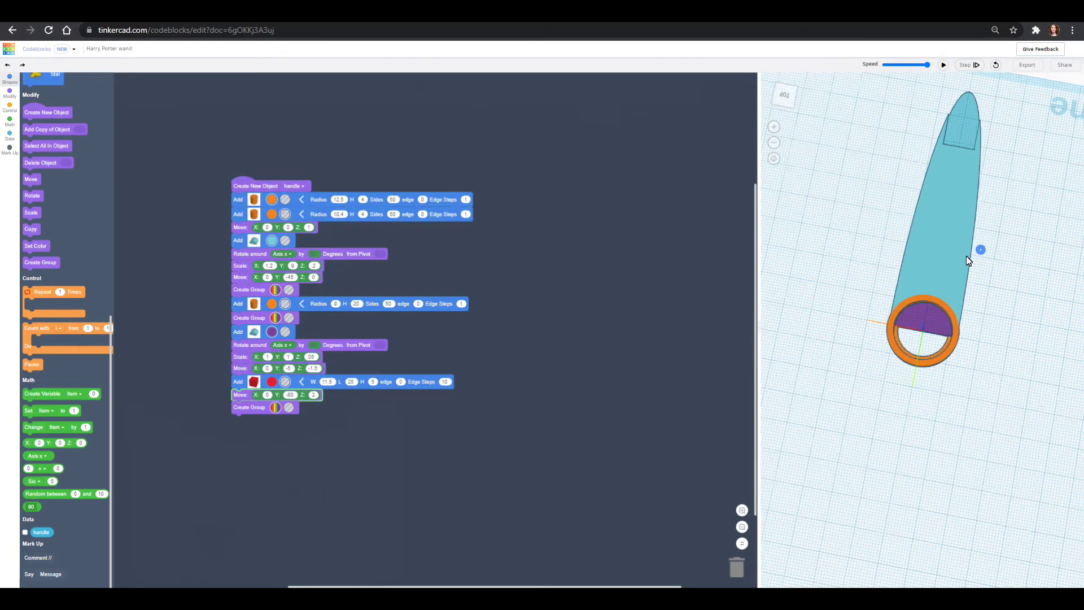
right_drag(984, 244, 937, 151)
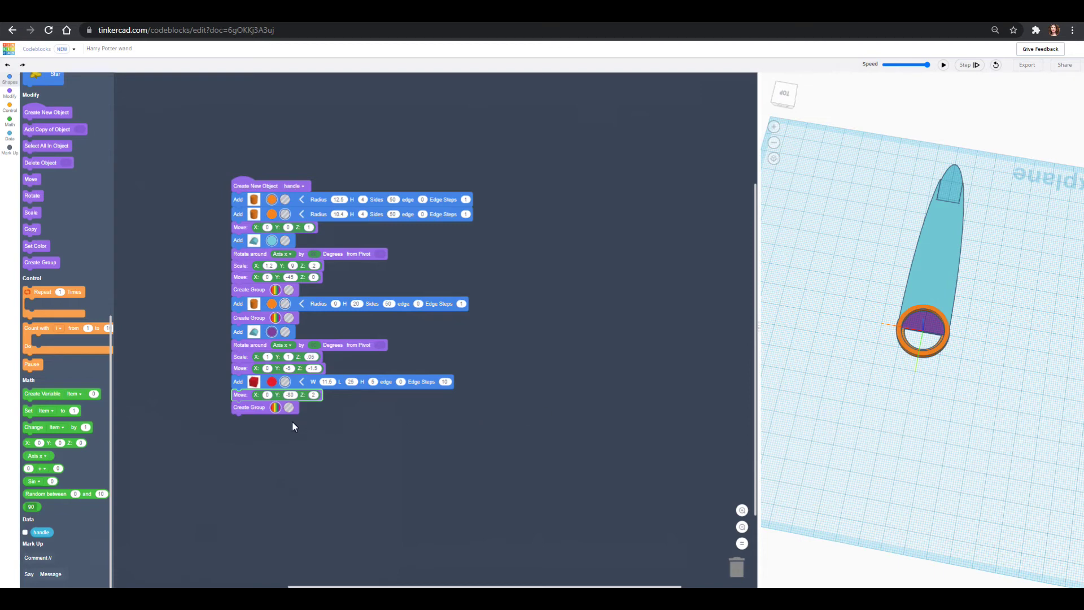
scroll(63, 210, up, 8)
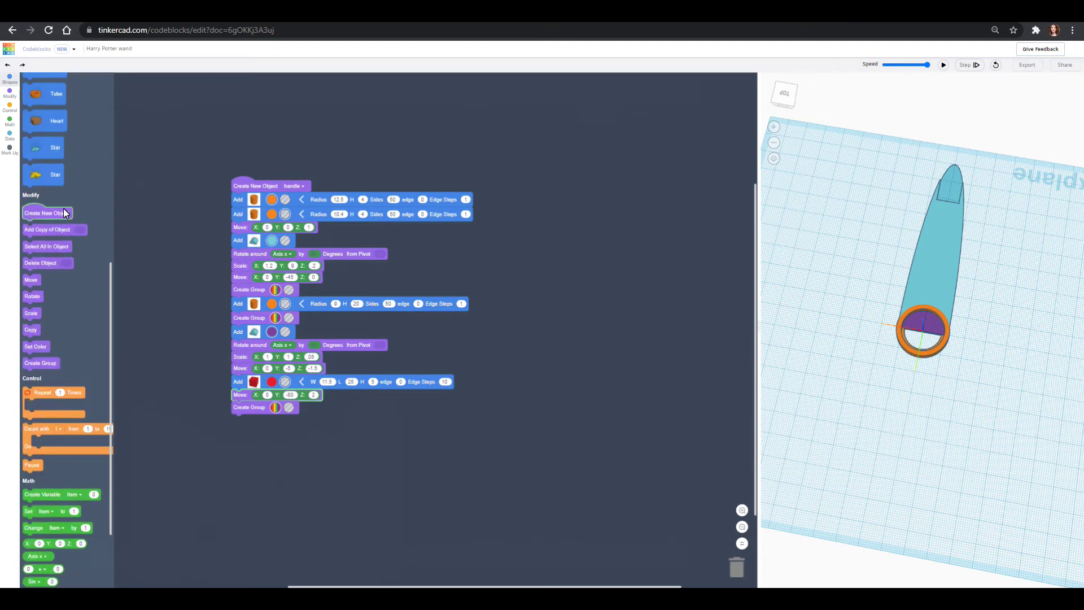
Step: Append a second box to the handle code, make it a hole, and set its width to 11.5
scroll(63, 209, up, 2)
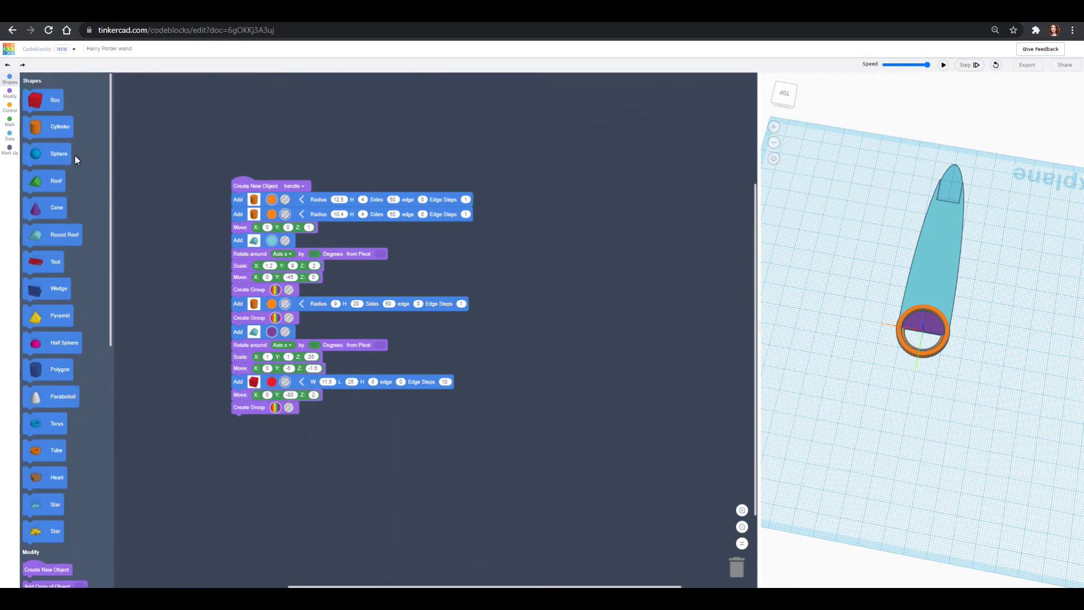
drag(42, 106, 235, 422)
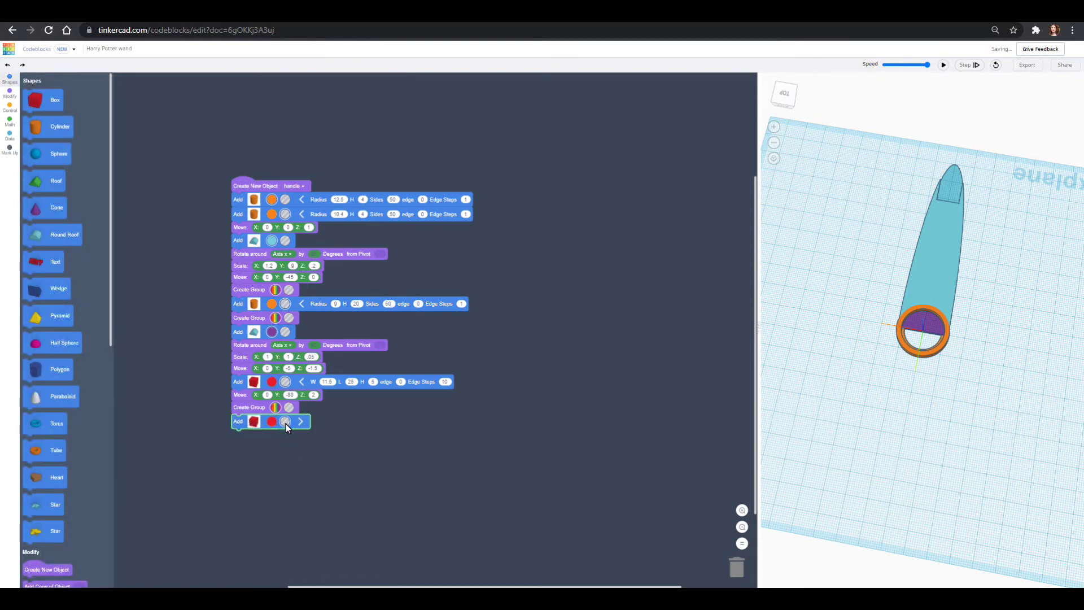
click(301, 421)
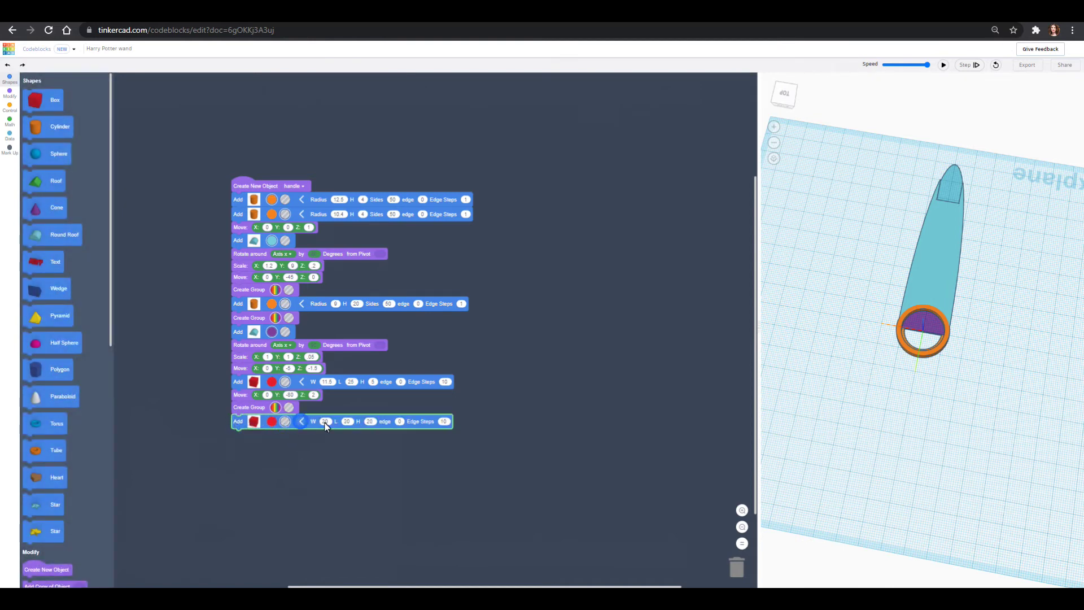
click(329, 423)
text(11.5)
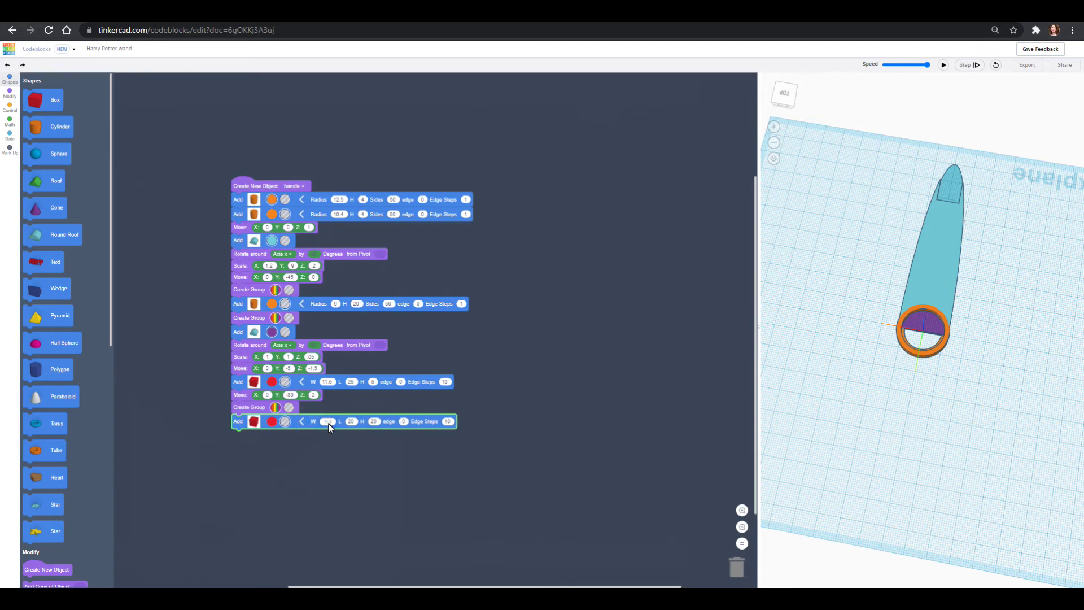
click(351, 421)
text(25)
Step: Append a move to the new hole box and set its Y value to -85
click(7, 93)
drag(32, 182, 193, 414)
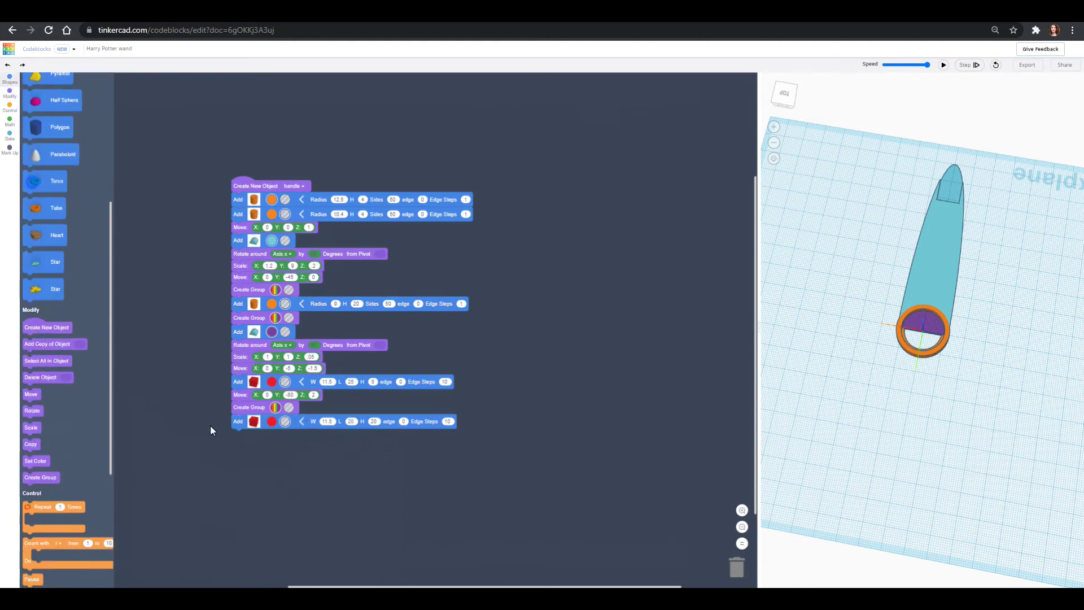
drag(36, 408, 249, 434)
click(289, 435)
text(-80)
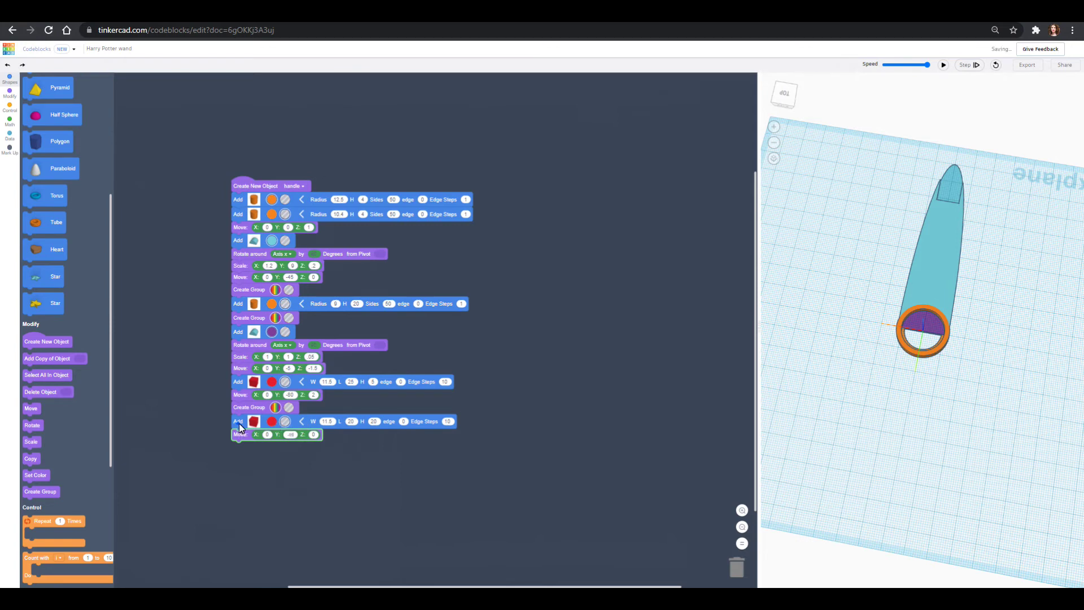
Step: Place the second hole box and its move before the last group, run the code, and inspect the cut at the handle's tip
drag(239, 422, 257, 456)
mouse_move(239, 411)
mouse_down()
mouse_move(246, 486)
mouse_move(267, 493)
mouse_move(219, 432)
mouse_move(238, 422)
mouse_up()
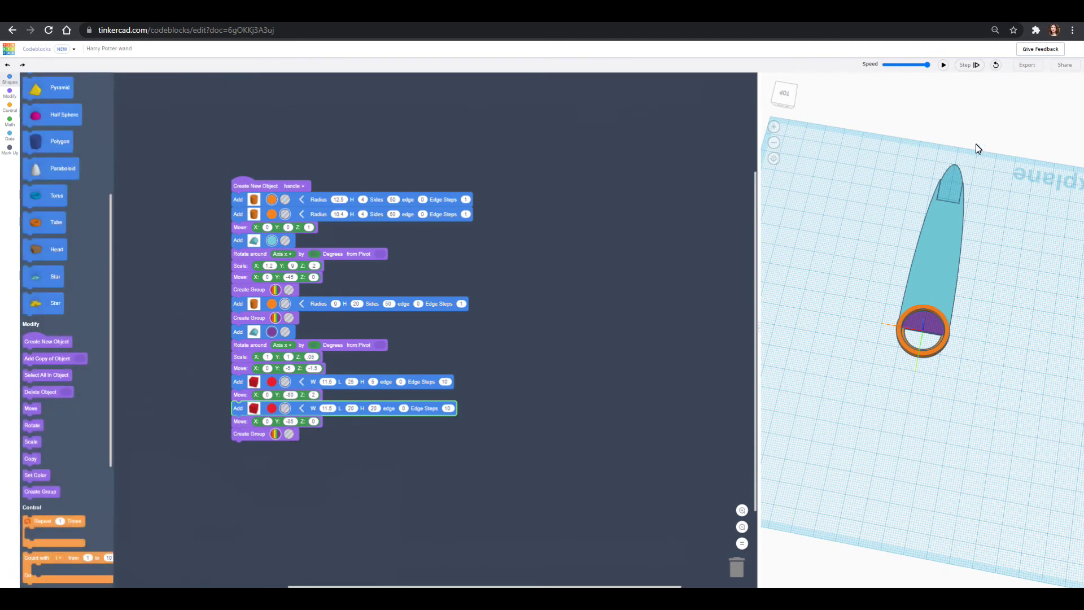
click(943, 65)
right_drag(993, 256, 1026, 107)
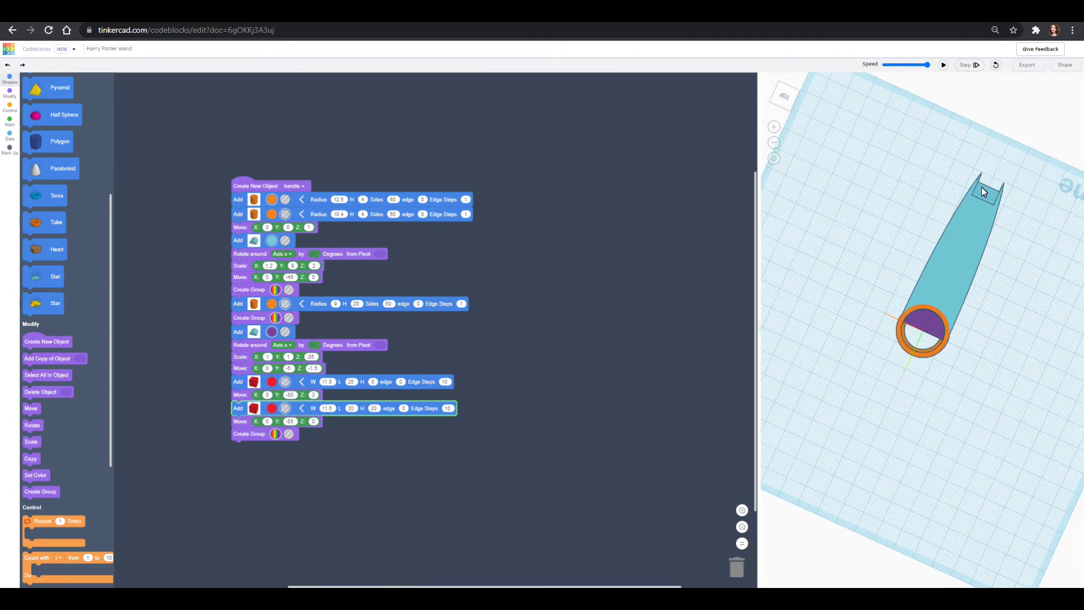
right_drag(987, 189, 954, 237)
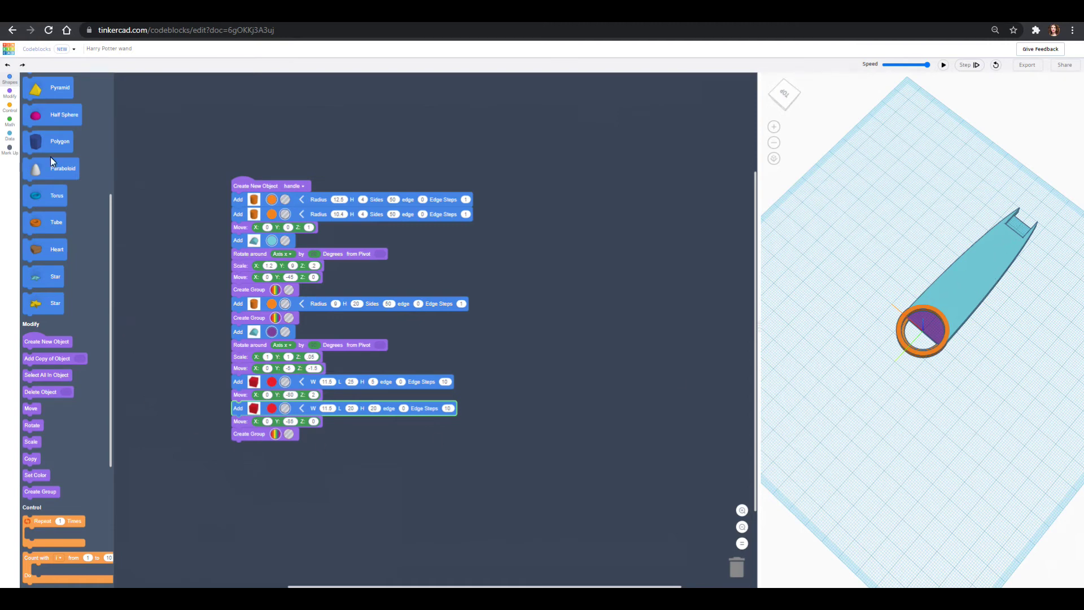
Step: Detach the last group and append a hole box with width 7 and height 4 to the handle code
drag(244, 434, 253, 504)
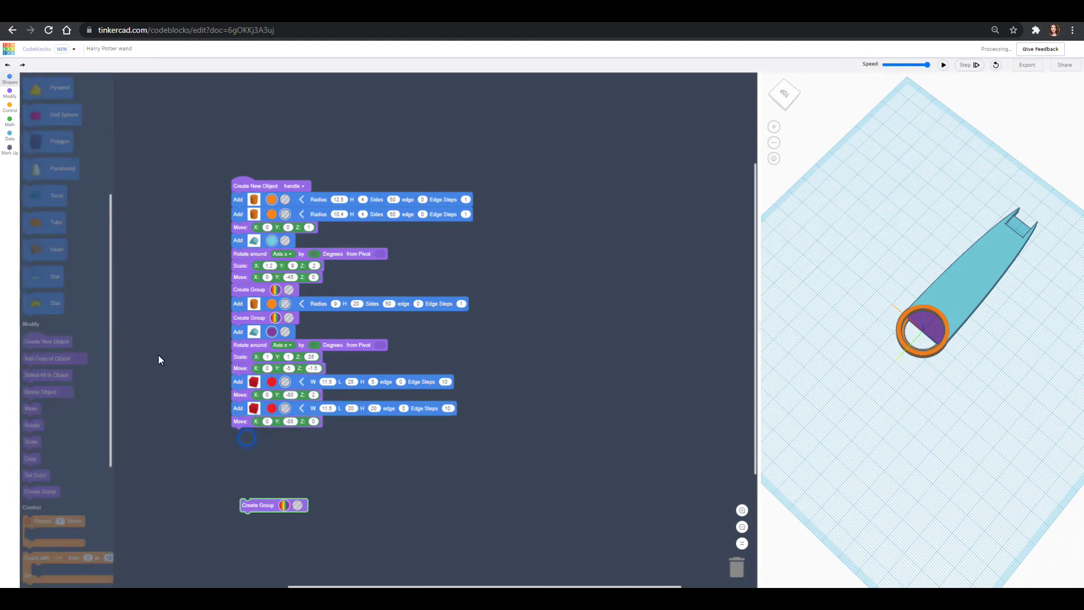
scroll(75, 267, up, 2)
scroll(74, 268, up, 3)
drag(60, 97, 260, 439)
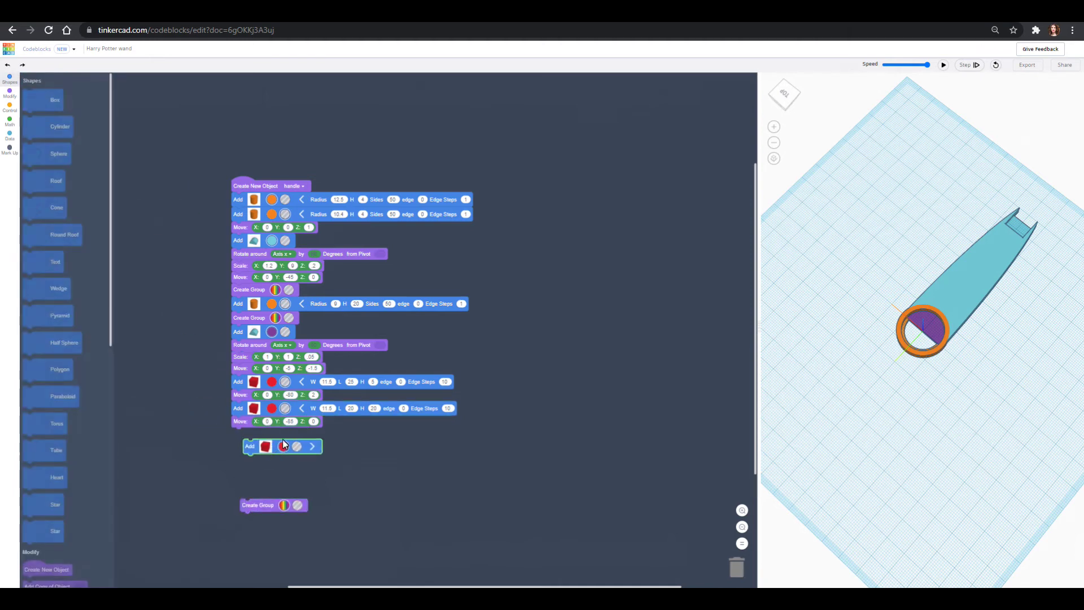
click(253, 449)
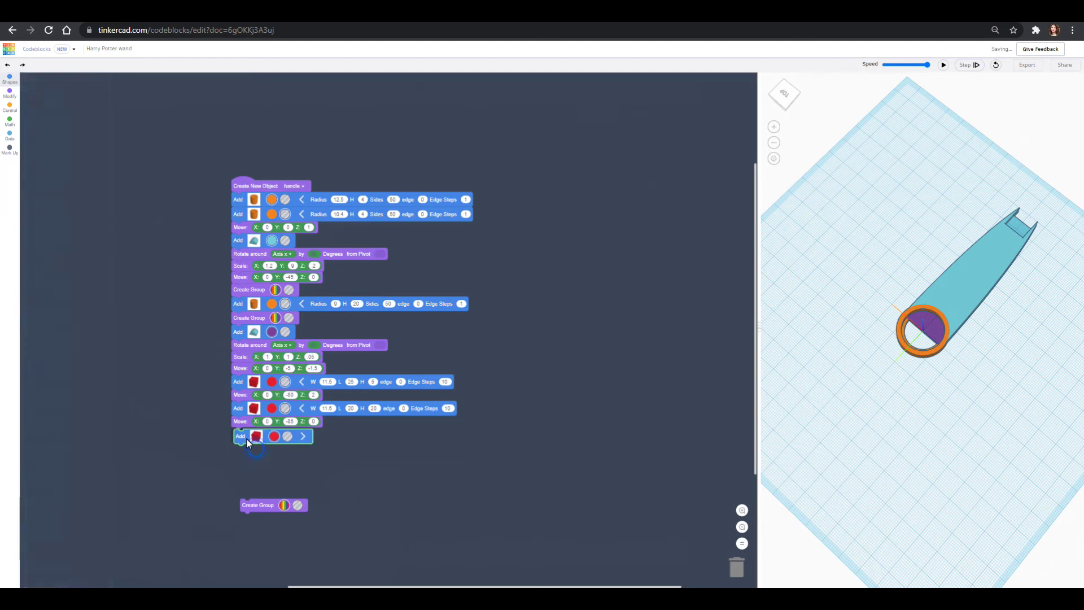
click(301, 435)
click(326, 435)
text(7)
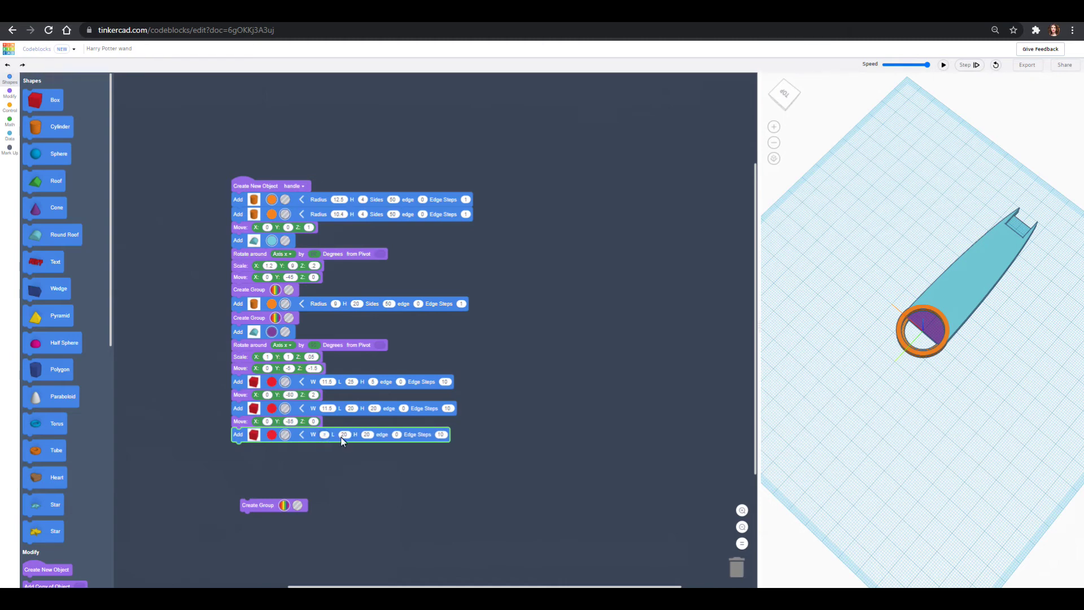
click(366, 435)
text(4)
click(415, 435)
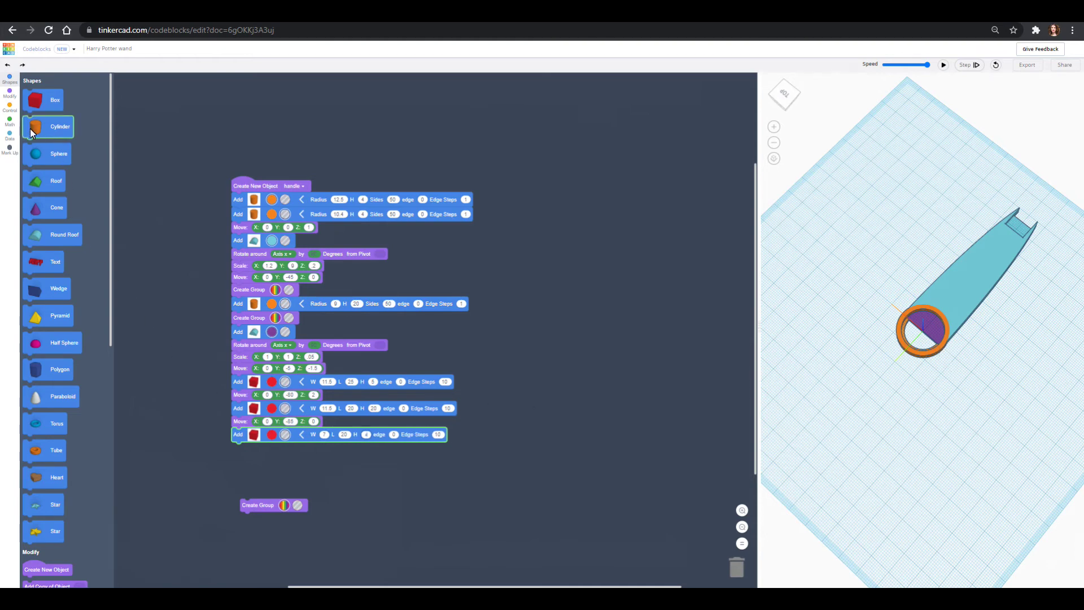
Step: Move the third hole box by Y -50 and Z 3, and run the code
click(9, 93)
drag(29, 181, 239, 449)
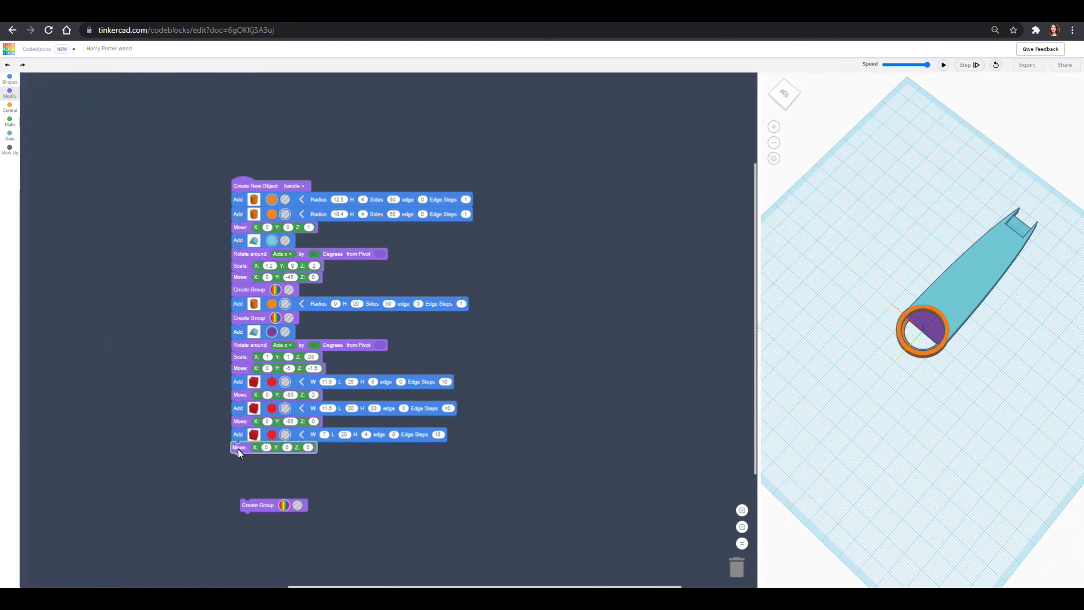
click(309, 448)
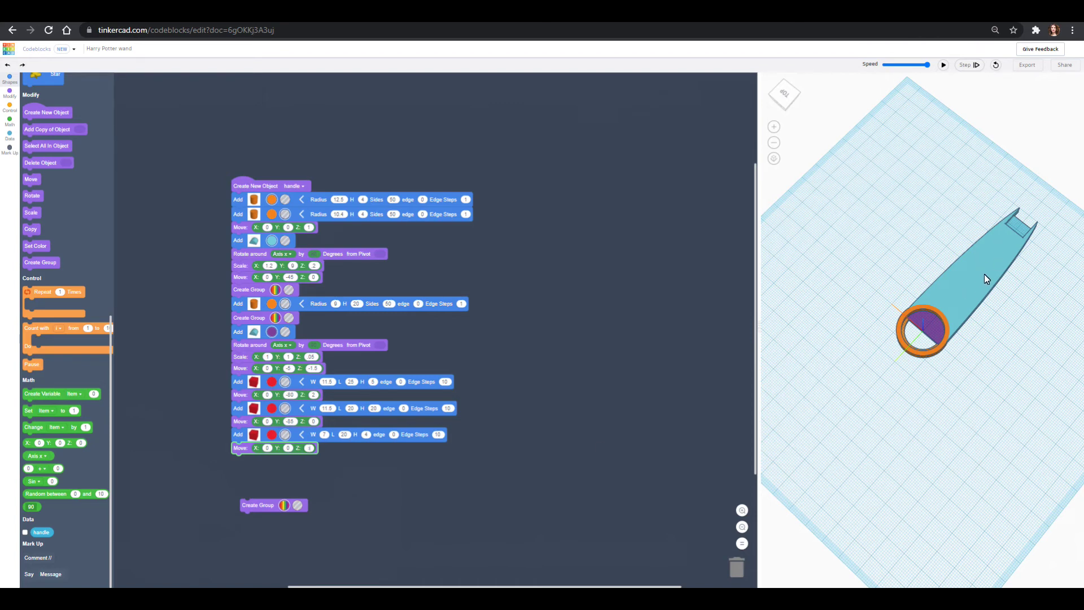
click(290, 449)
text(-80)
click(943, 65)
Step: Reattach the group at the end of the handle code and shift the whole stack to free workspace below it
scroll(249, 500, down, 1)
drag(250, 500, 249, 455)
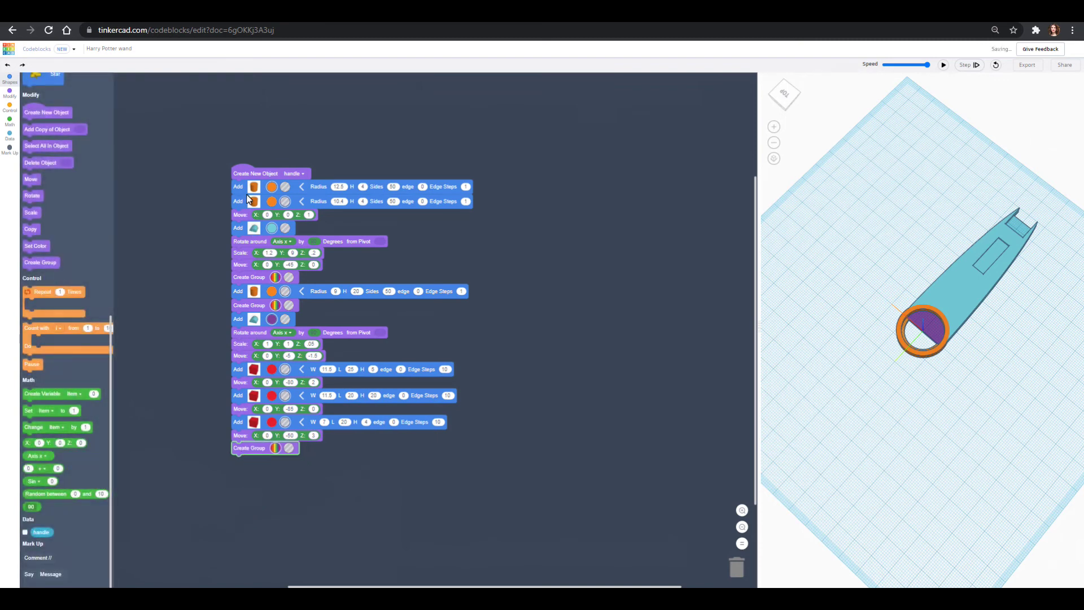
drag(243, 177, 193, 108)
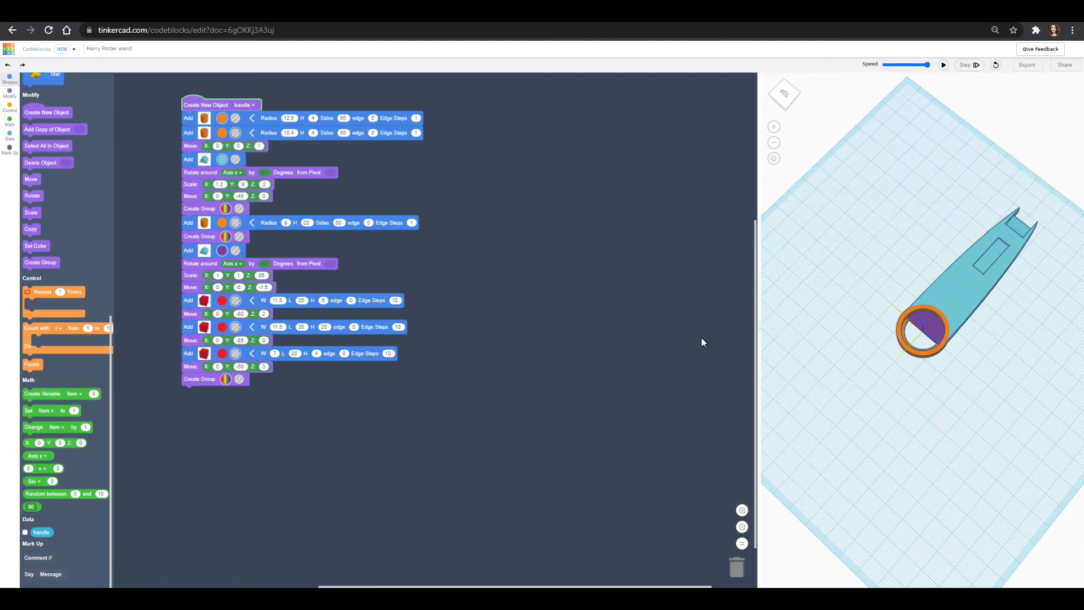
Step: Create a new object named wand containing a Round Roof, and place it below the handle code
scroll(54, 246, up, 4)
scroll(53, 244, up, 5)
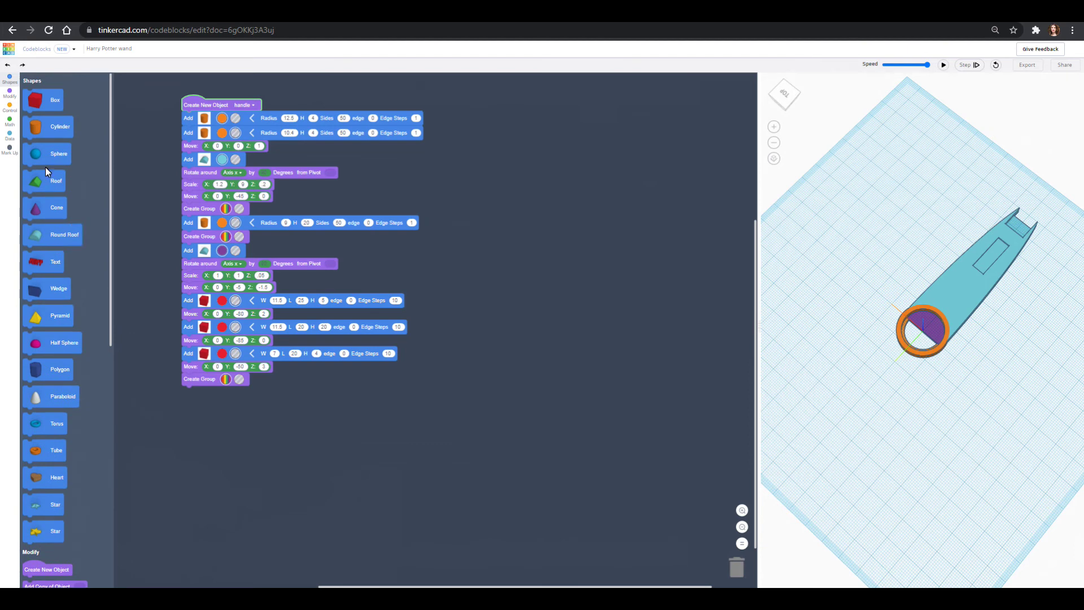
drag(46, 236, 207, 467)
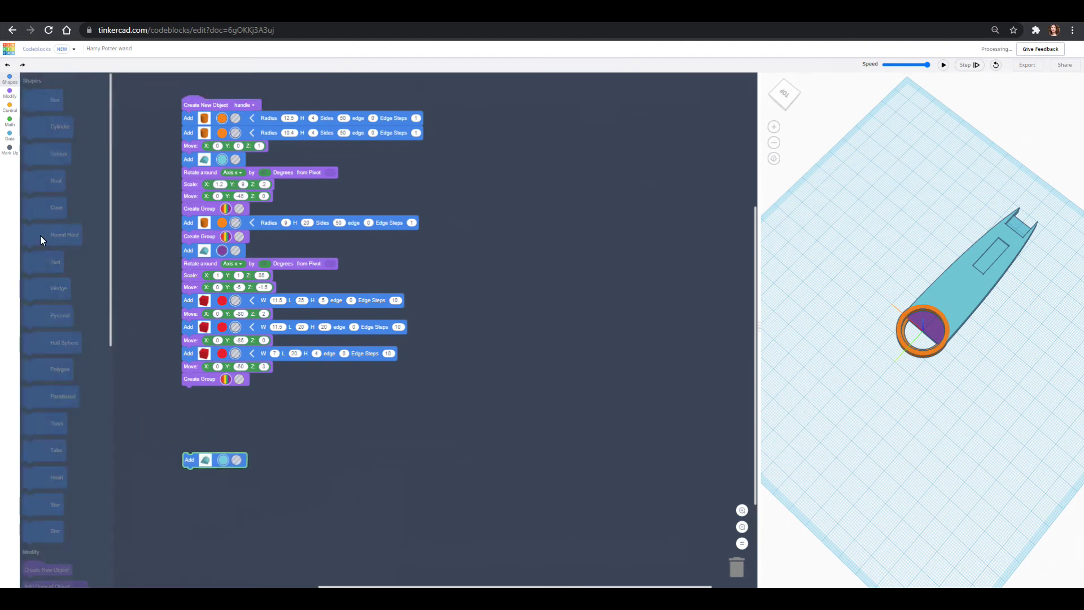
click(10, 94)
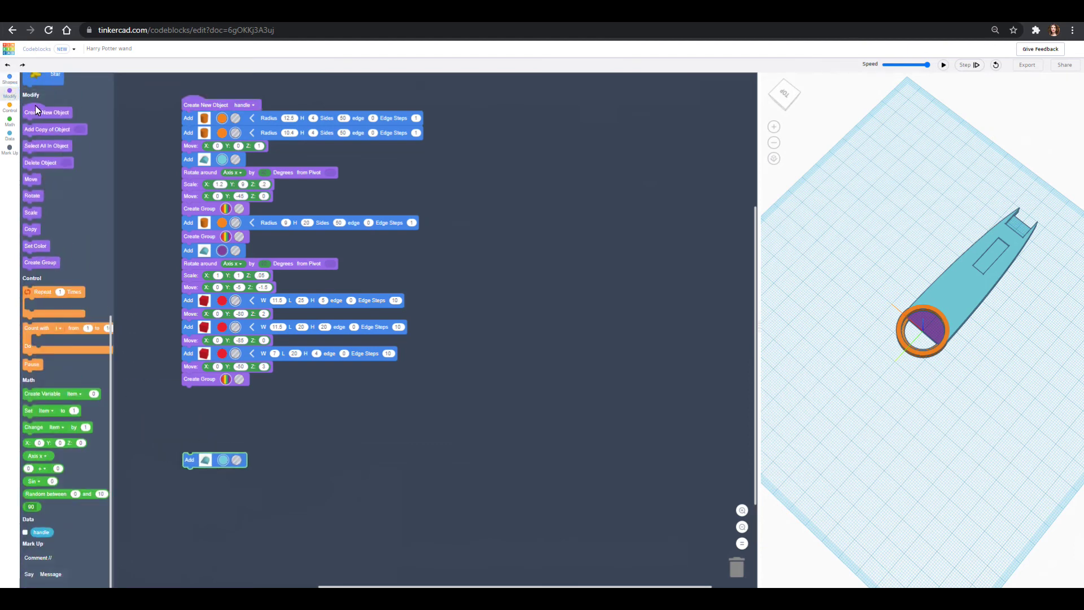
drag(50, 351, 202, 453)
click(249, 452)
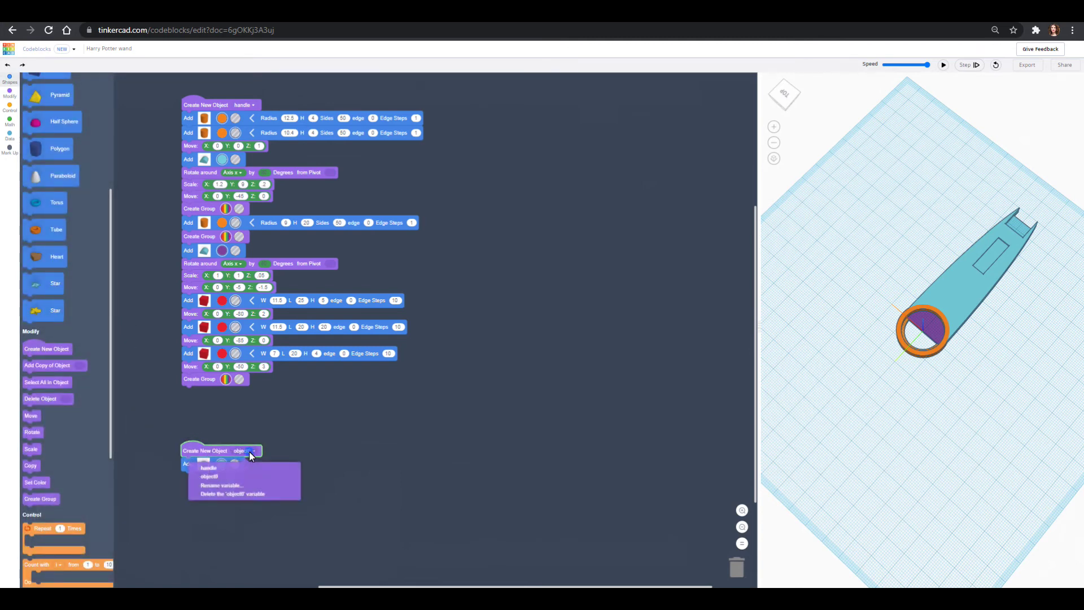
click(244, 484)
text(wand)
key(Return)
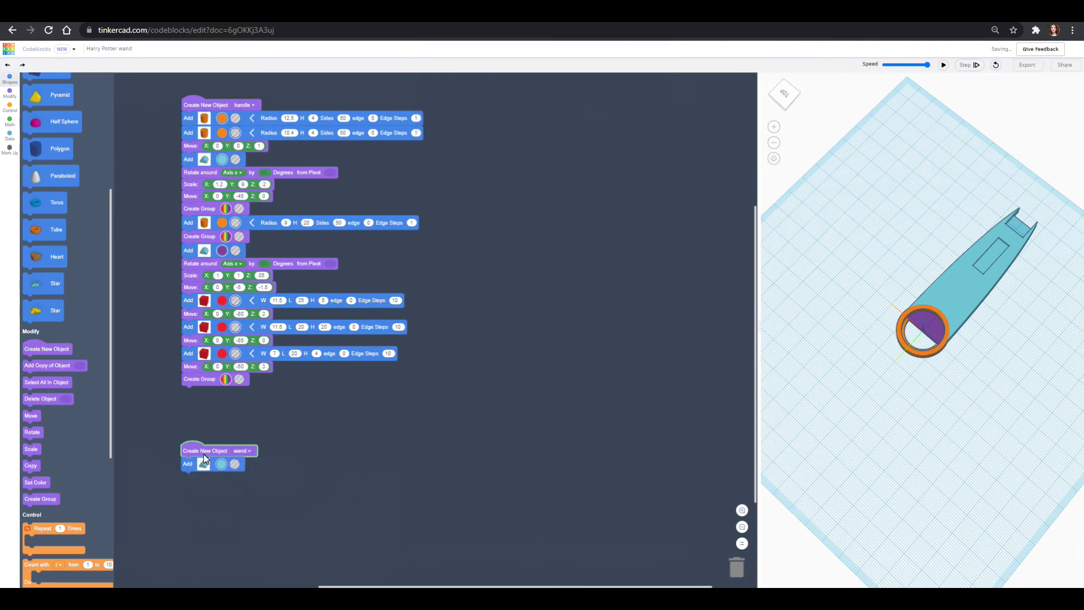
drag(195, 452, 201, 416)
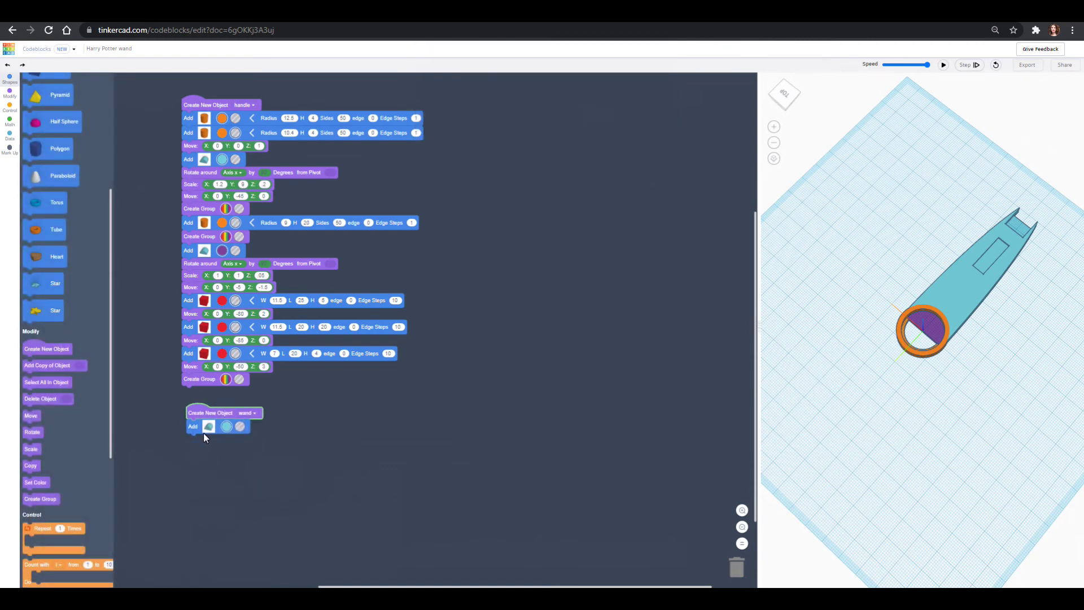
Step: Append a rotation around the X axis and a scale of Y 15 and Z 2 to the wand's Round Roof, and run the code
drag(42, 435, 199, 444)
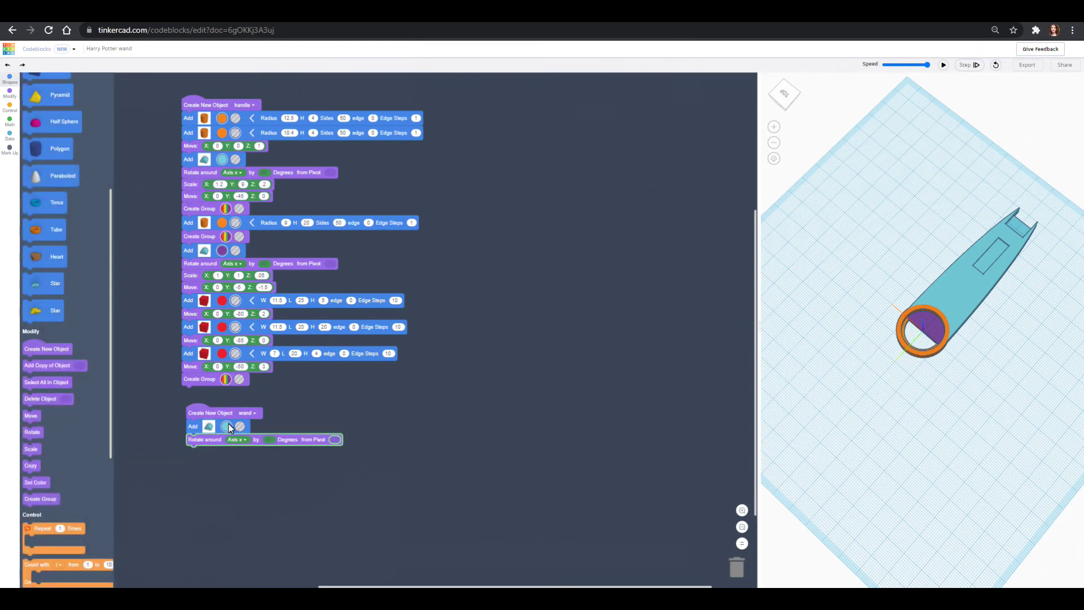
drag(36, 451, 203, 453)
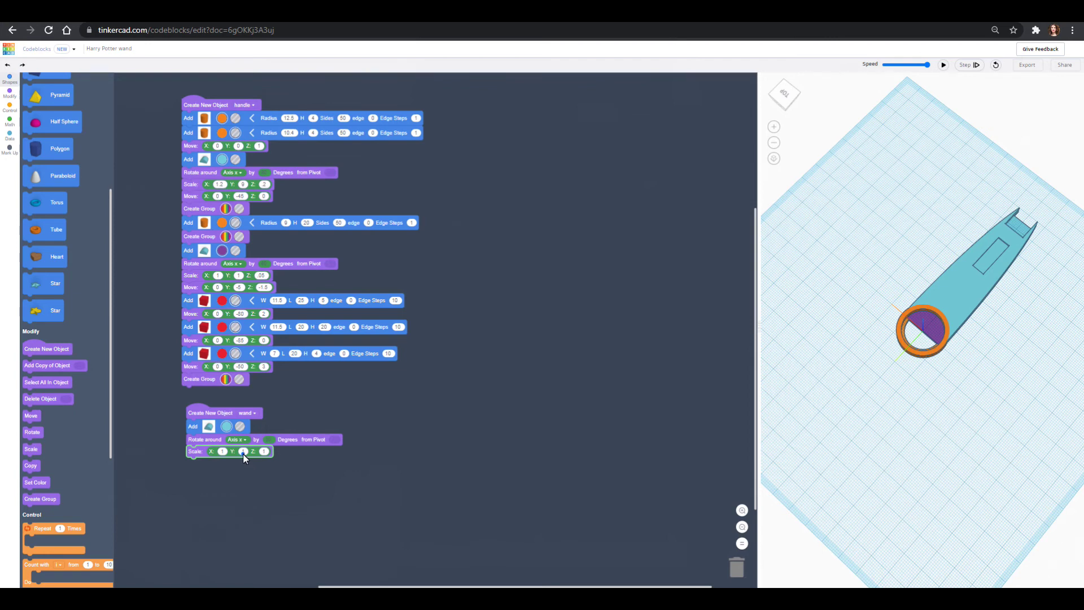
text(14.4)
click(943, 65)
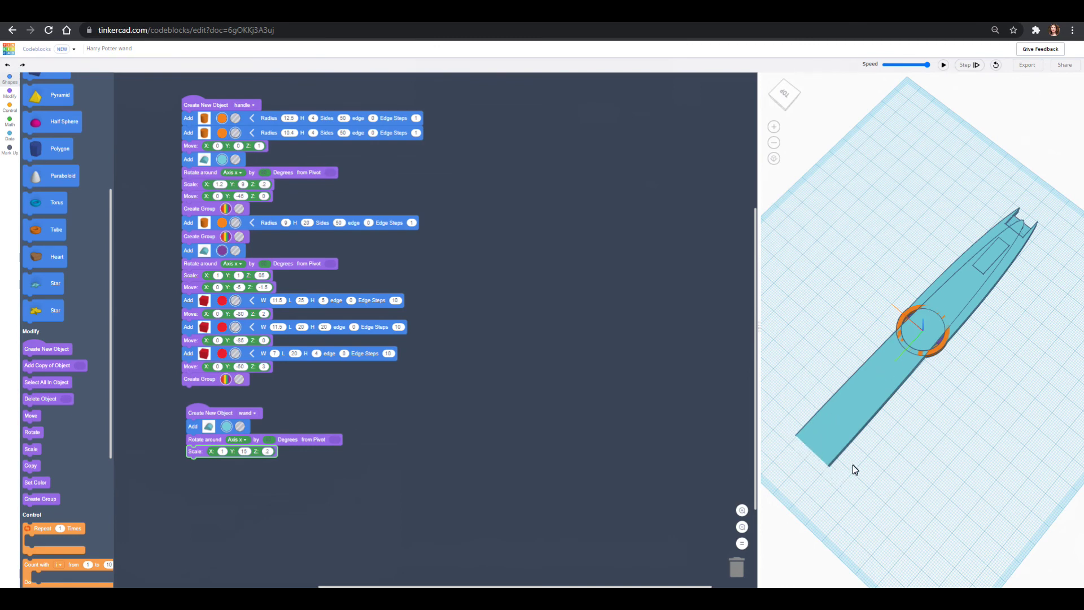
Step: Set the wand's X scale to .55, run the code, and inspect its width against the handle
click(222, 453)
text(.95)
click(944, 65)
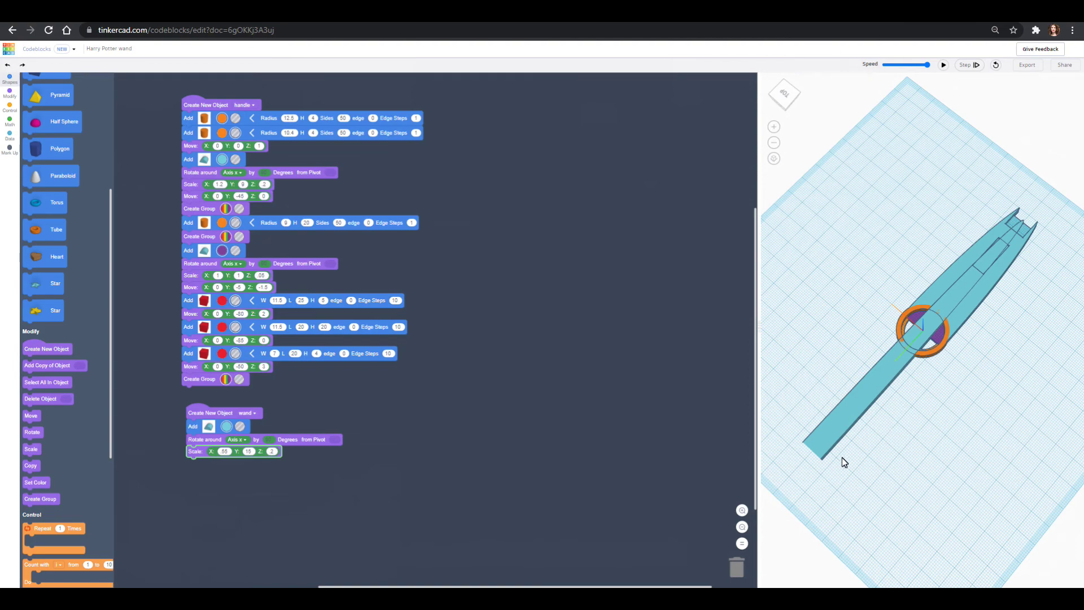
right_drag(876, 455, 811, 399)
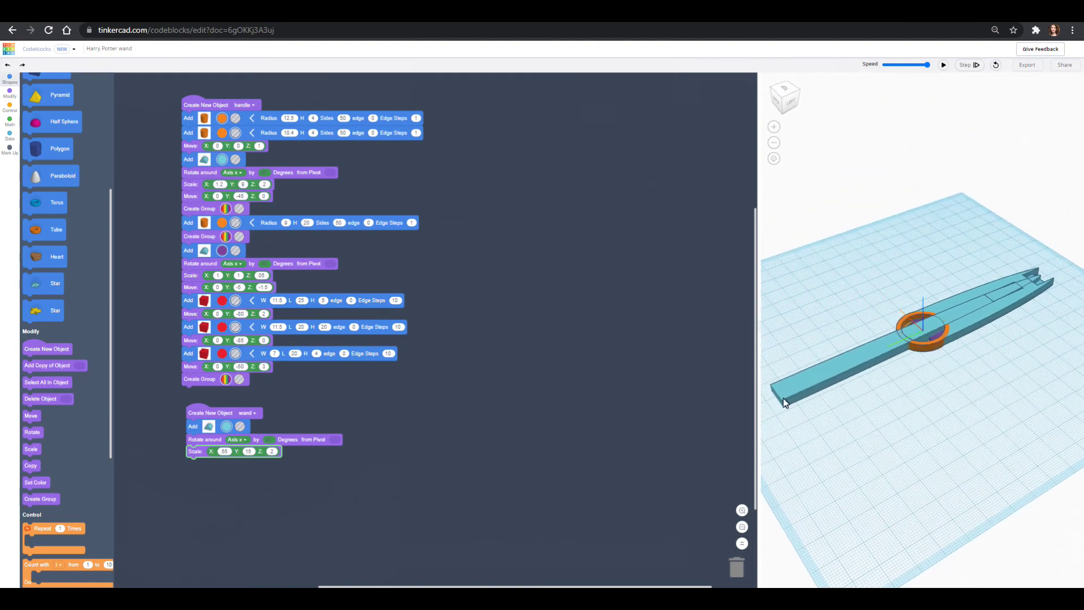
right_drag(936, 368, 956, 433)
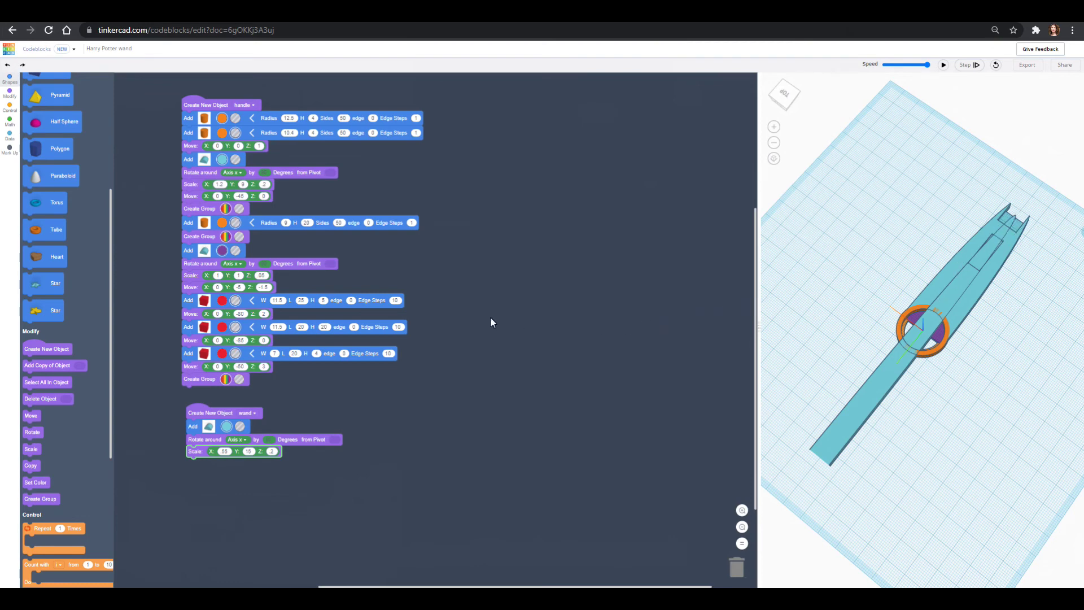
Step: Append a hole box with width 11, length 18 and height 4 to the wand code
scroll(82, 212, up, 5)
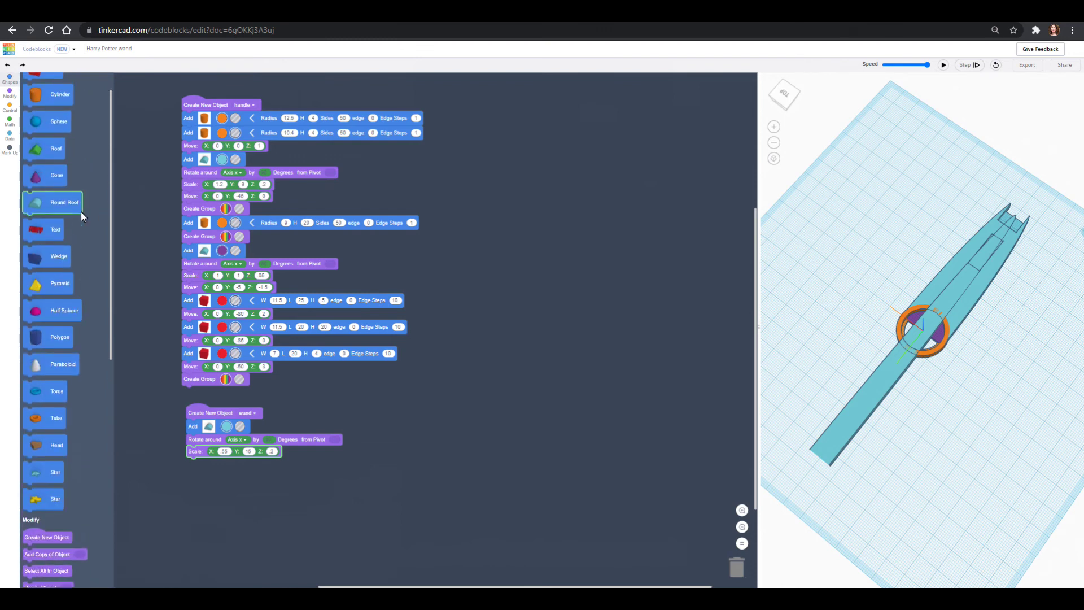
drag(48, 108, 228, 465)
click(242, 468)
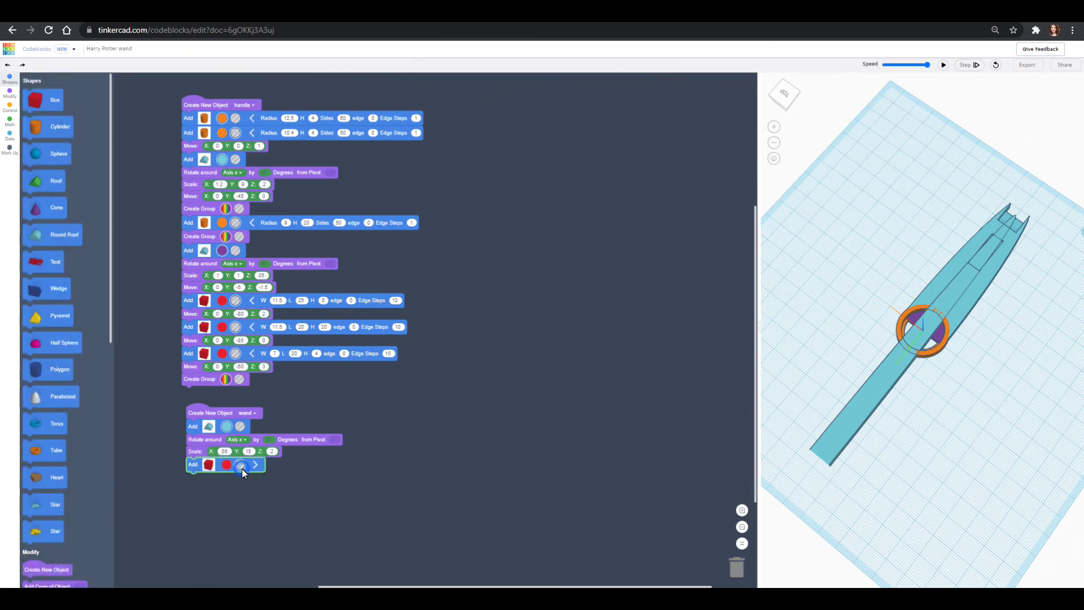
click(256, 465)
click(280, 465)
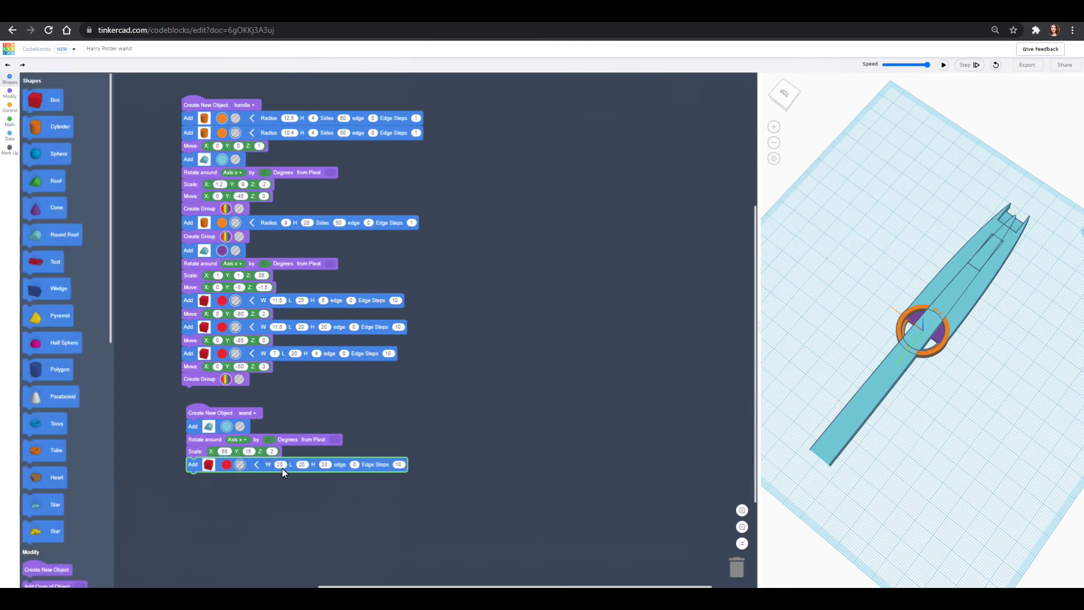
text(11)
text(18)
click(324, 464)
text(4)
Step: Append a move of Y 70 and Z 2 to the wand's hole box, then run the code and check the box's position
click(10, 94)
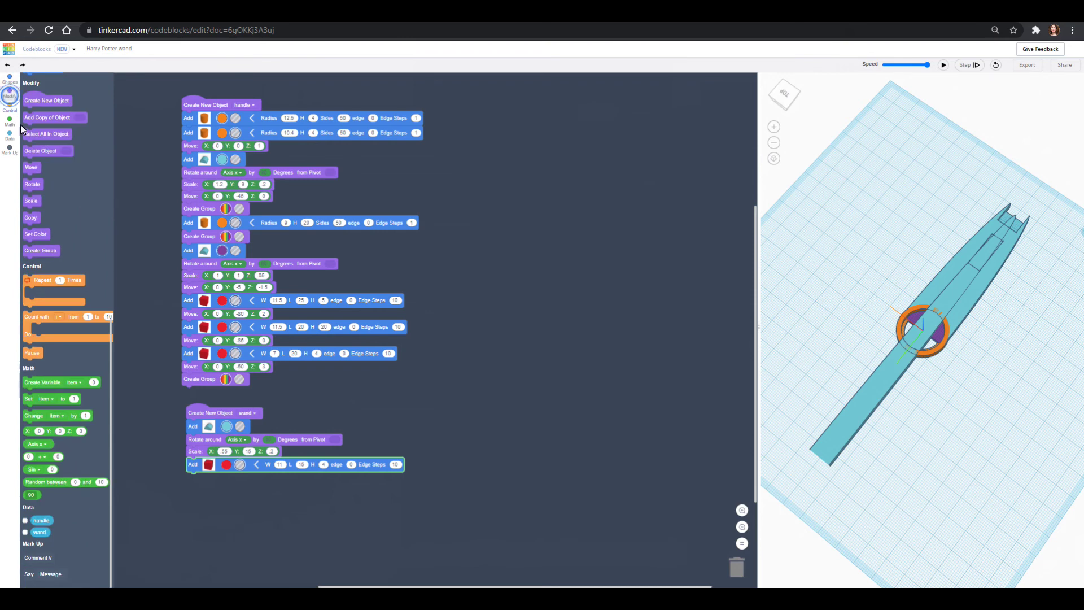
drag(30, 171, 192, 486)
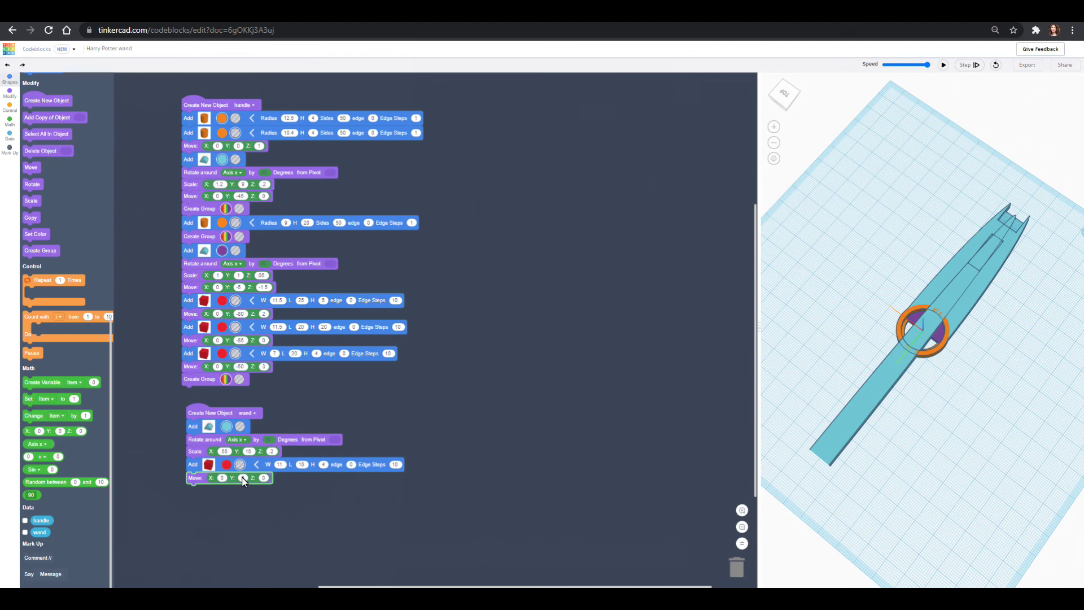
text(11)
text(2)
click(943, 65)
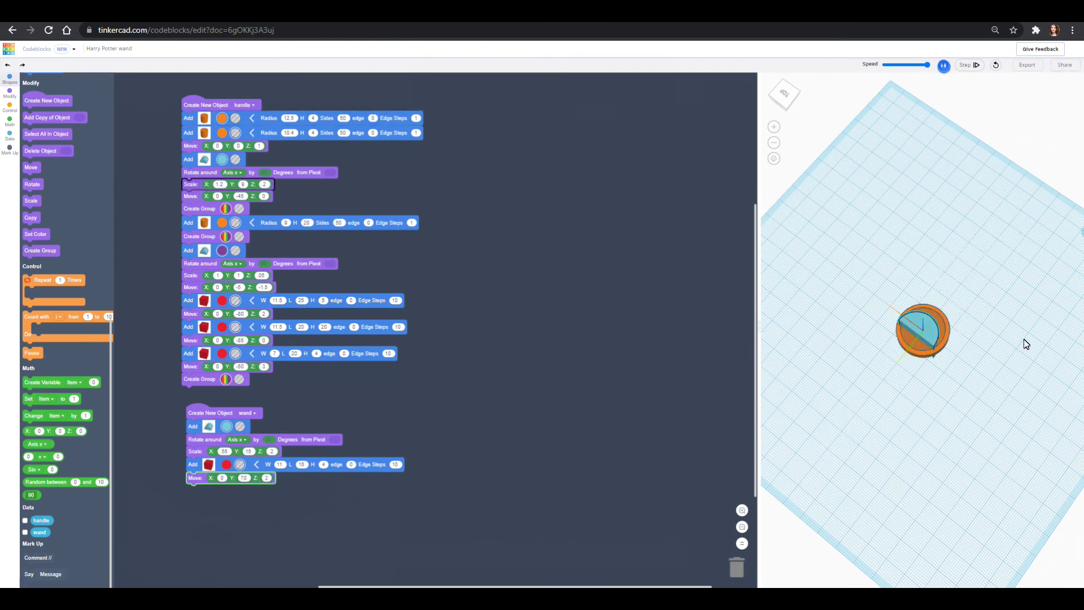
right_drag(869, 479, 879, 446)
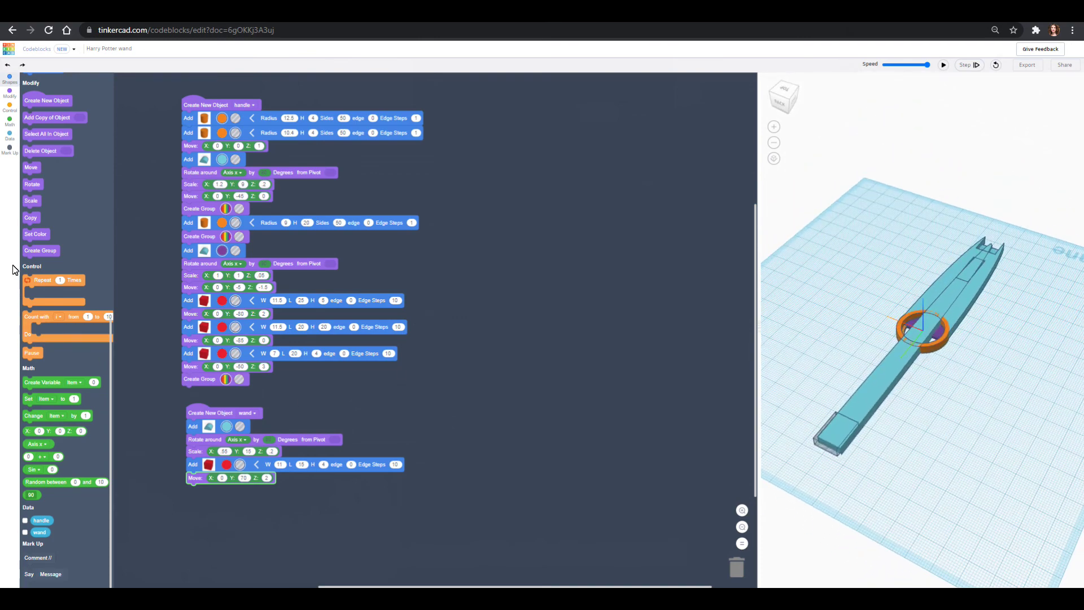
Step: Append a Create Group block to the wand code, run it, and inspect the step cut into the wand's end
scroll(68, 339, up, 3)
drag(49, 437, 212, 493)
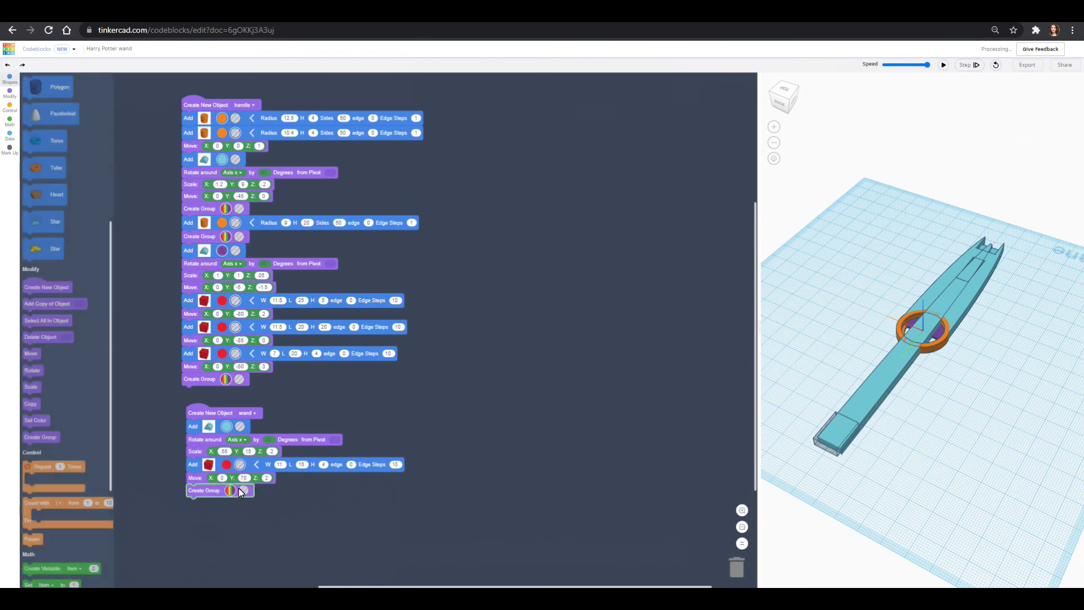
click(943, 65)
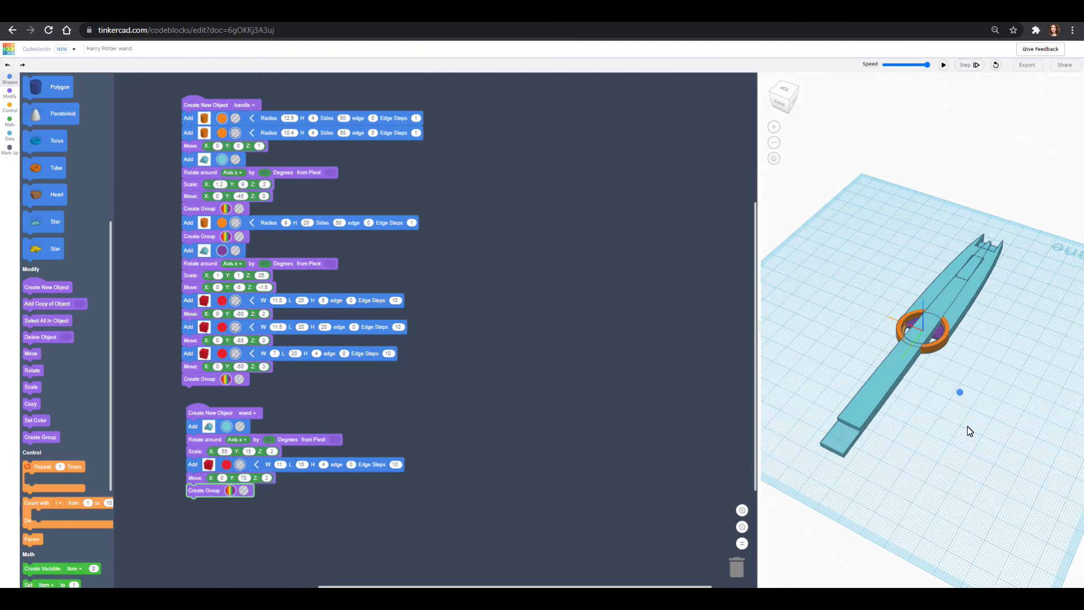
right_drag(966, 416, 910, 453)
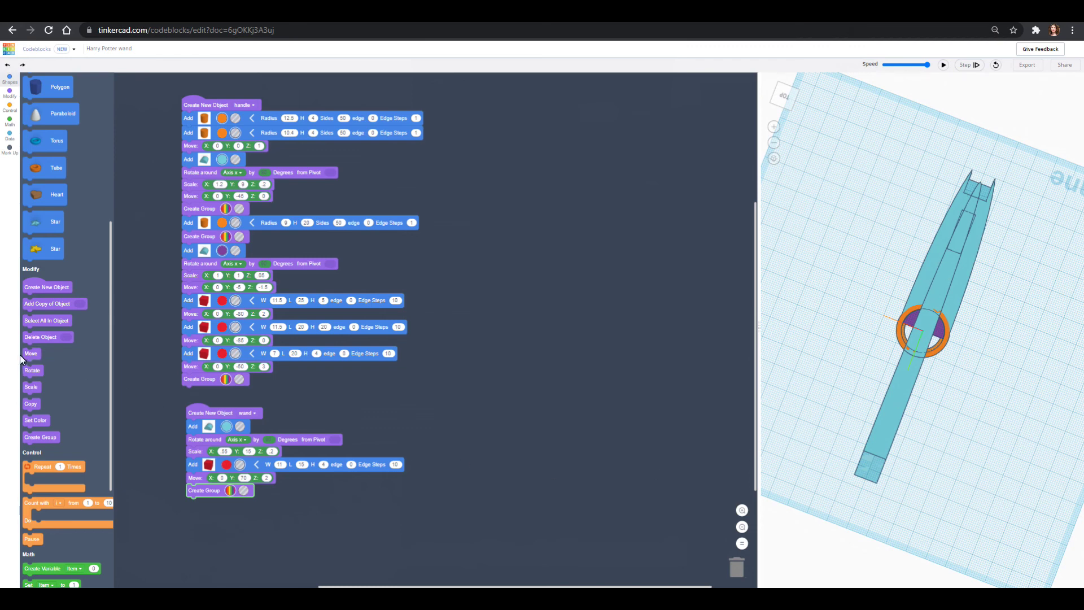
Step: Append a move of X 20 for the grouped wand and run the code to place it beside the handle
scroll(45, 388, up, 3)
drag(27, 521, 192, 508)
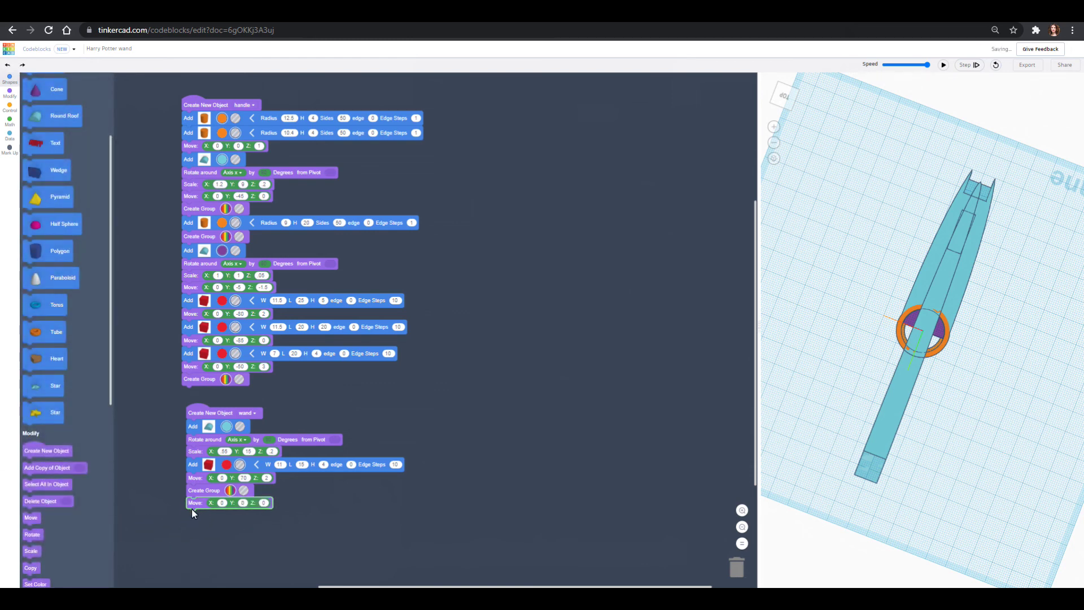
click(222, 503)
text(20)
click(943, 65)
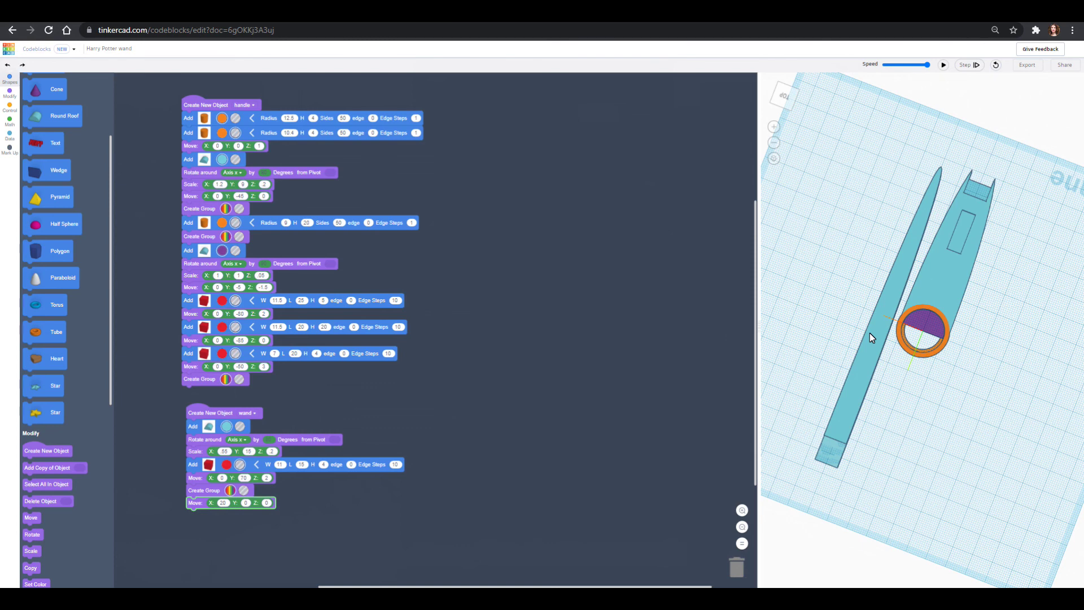
Step: View the available export formats without exporting, and inspect the finished handle and wand from above and from the side
click(1026, 66)
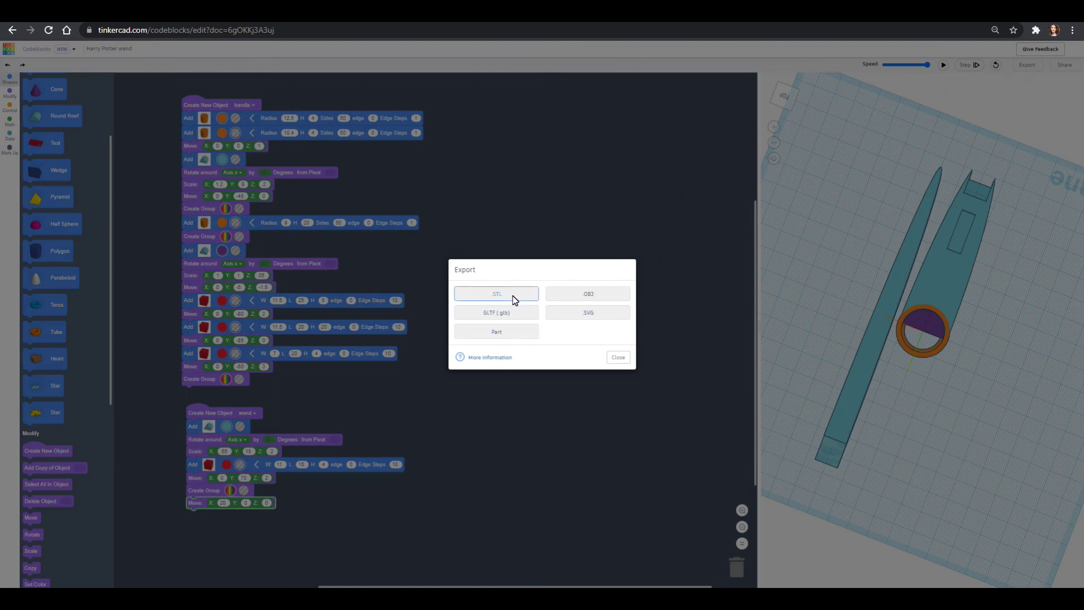
click(569, 223)
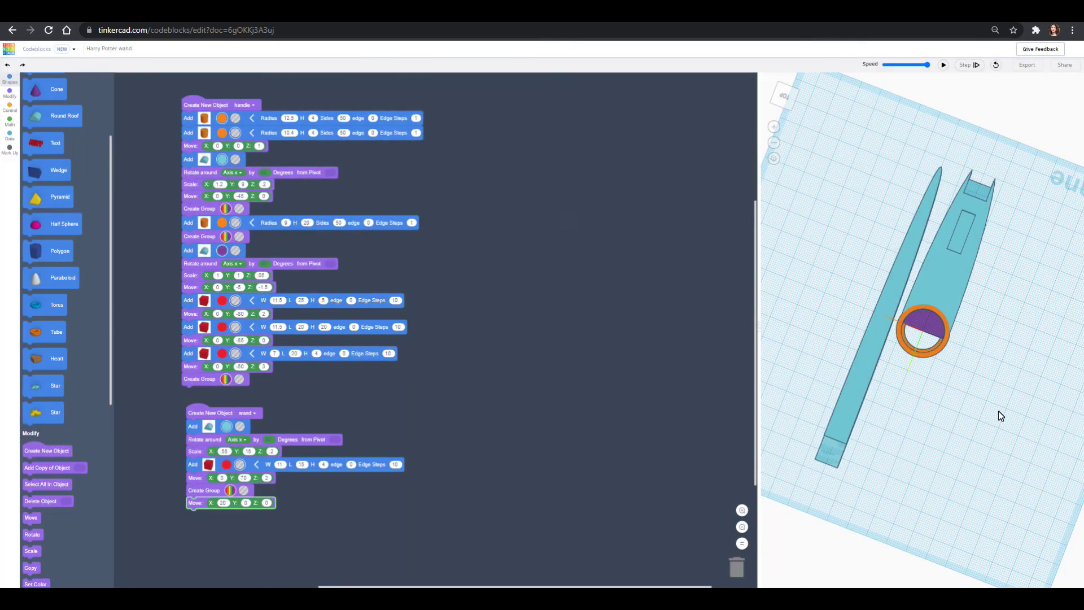
right_drag(998, 411, 972, 308)
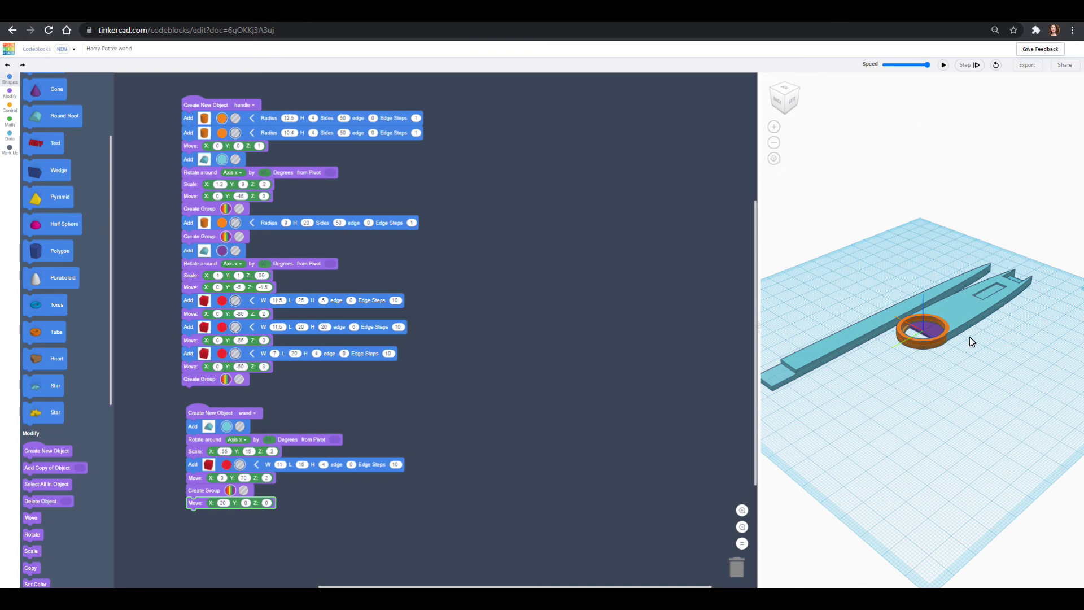
right_drag(860, 358, 867, 439)
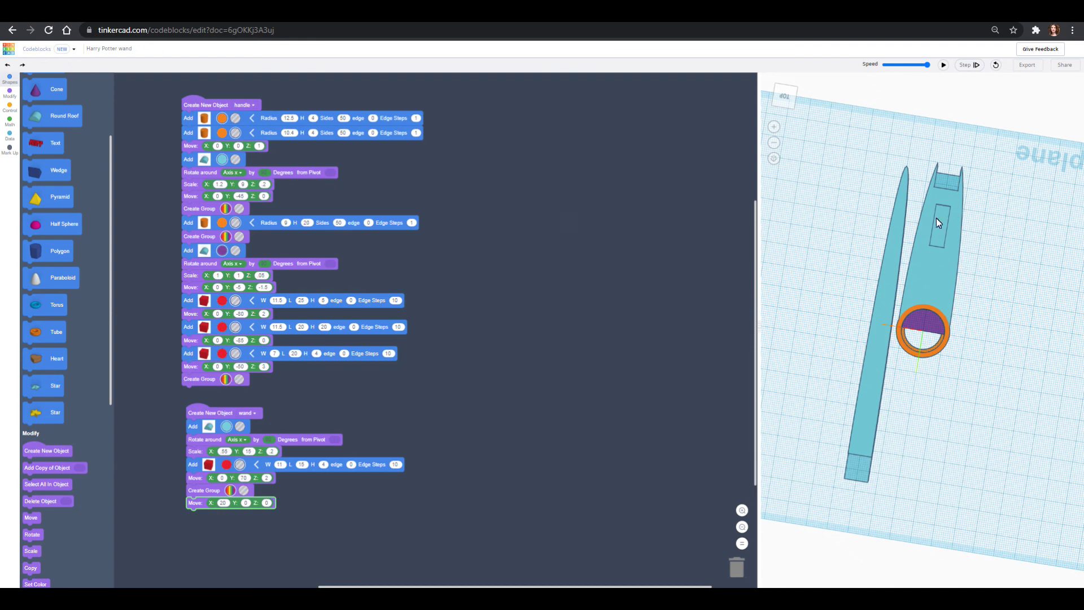
right_drag(985, 381, 890, 330)
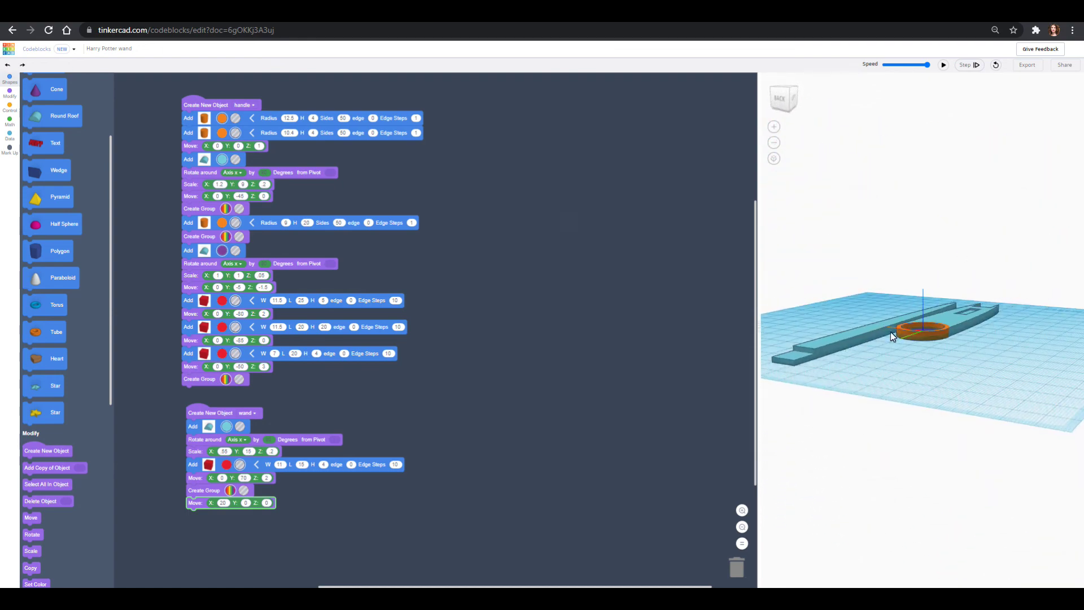